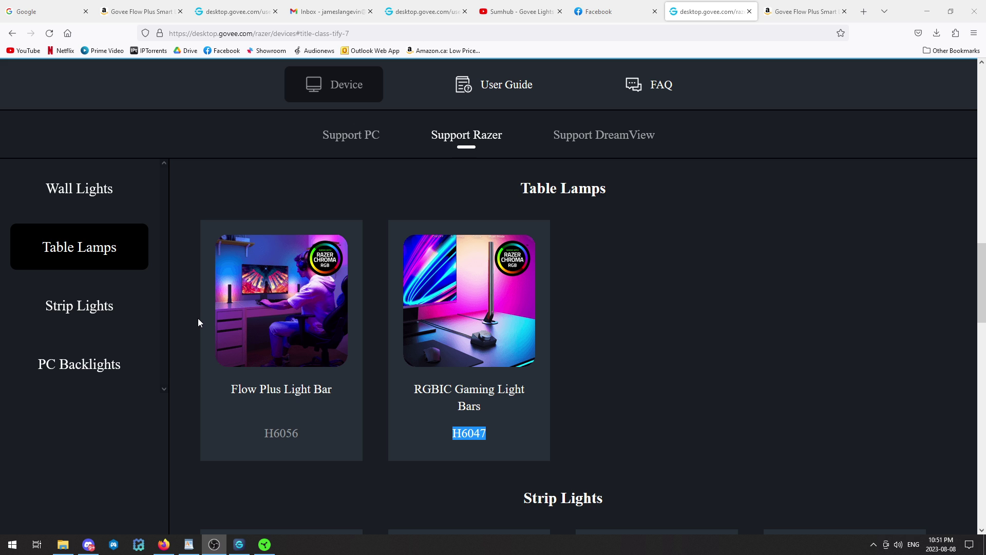
- Scroll the Govee Razer-supported list to Table Lamps and highlight the Flow Plus Light Bar name
scroll(199, 322, up, 10)
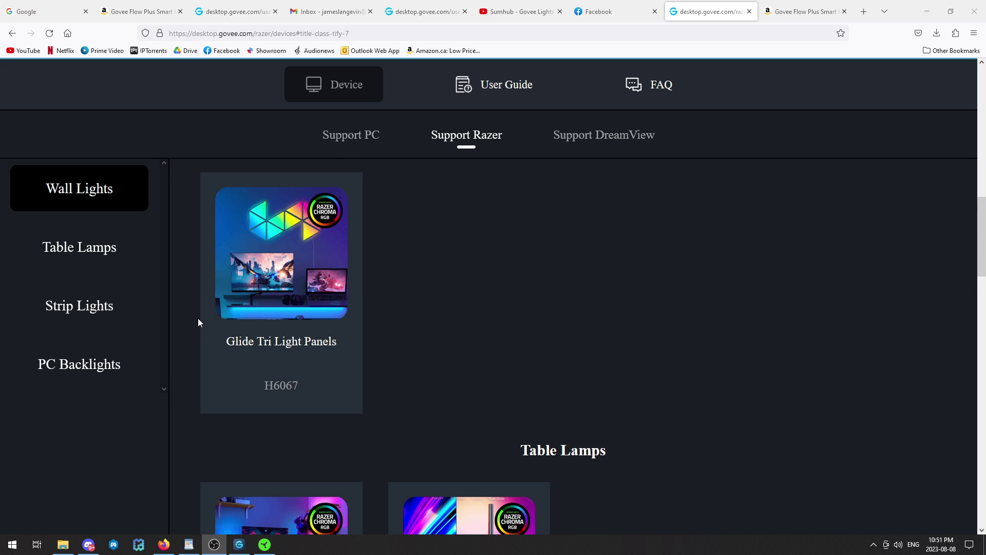
scroll(200, 322, down, 3)
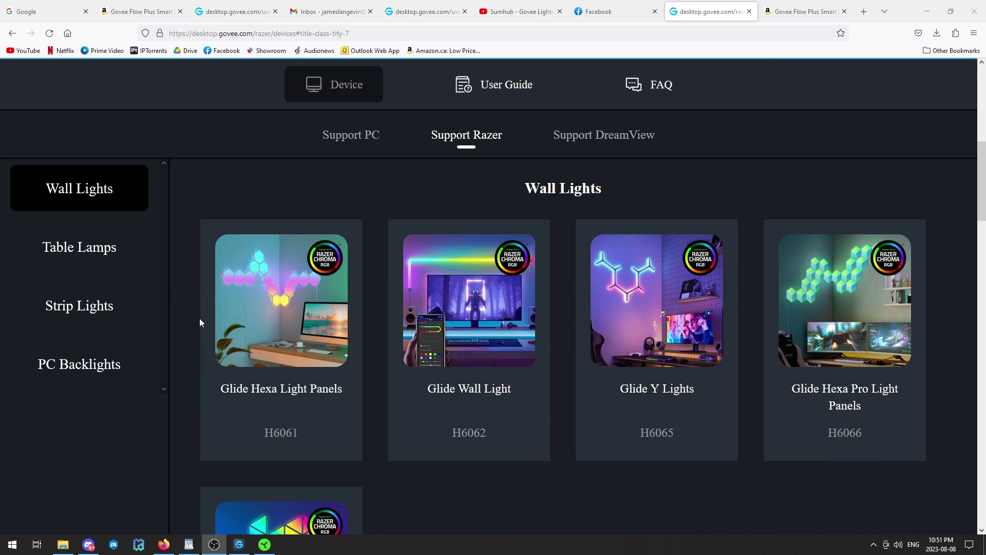
scroll(390, 226, up, 3)
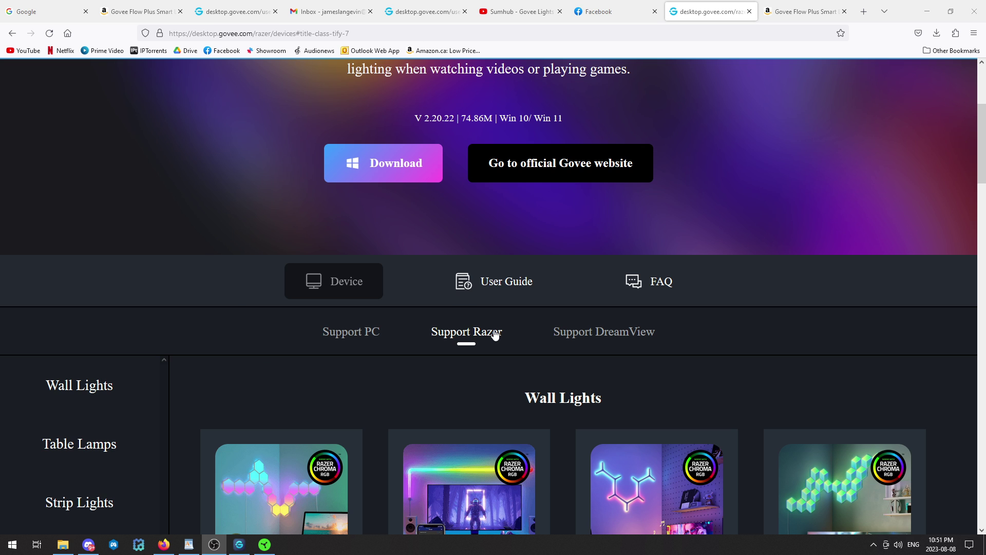
scroll(491, 334, down, 3)
scroll(488, 328, down, 1)
scroll(478, 327, up, 1)
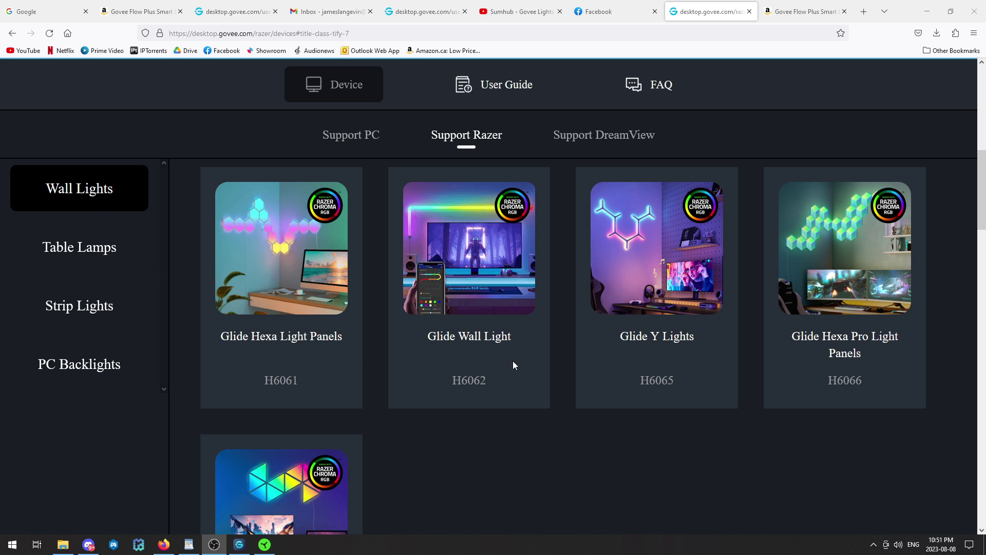
scroll(338, 352, down, 8)
scroll(336, 355, down, 2)
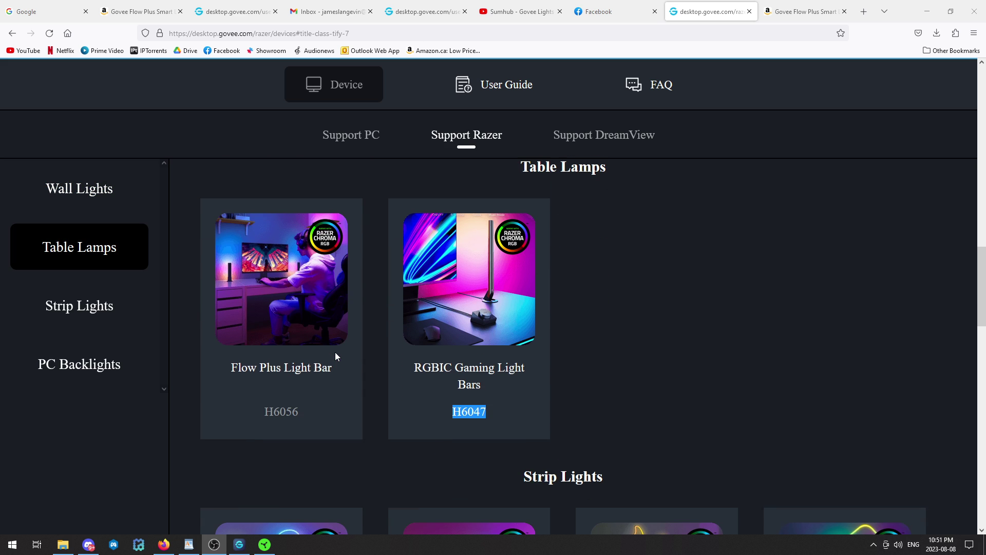
drag(230, 392, 332, 390)
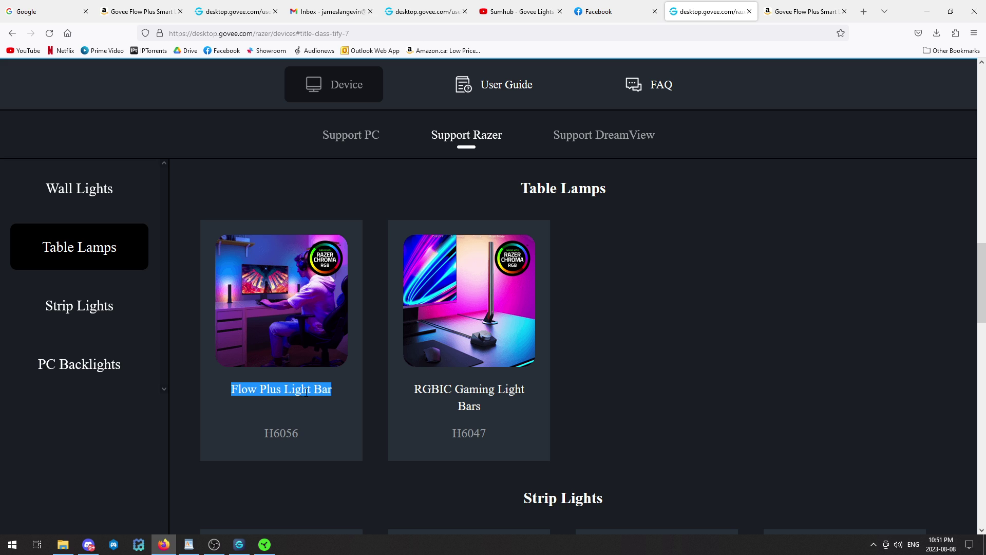
- Copy the model number H6056 and switch to the Amazon product page
drag(264, 433, 298, 434)
right_click(286, 433)
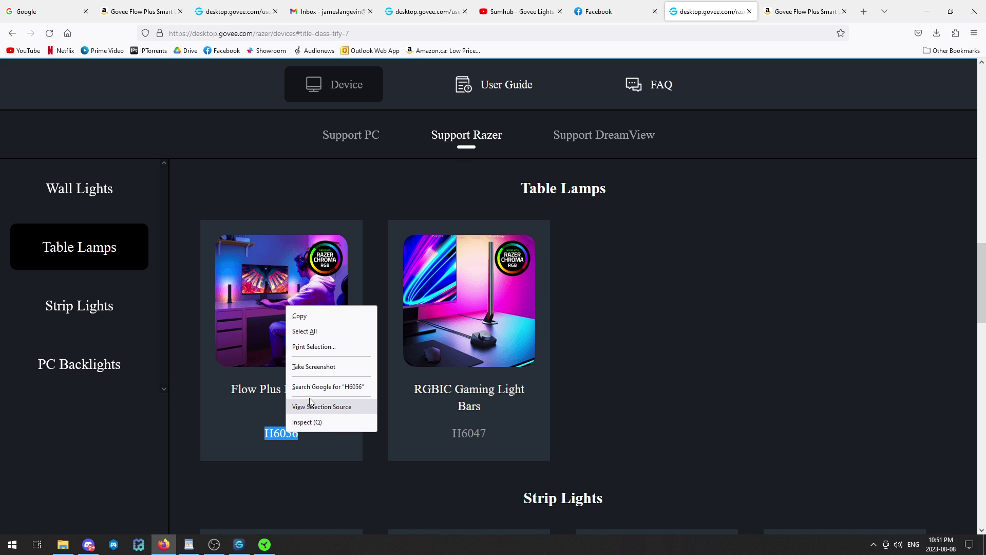
click(303, 316)
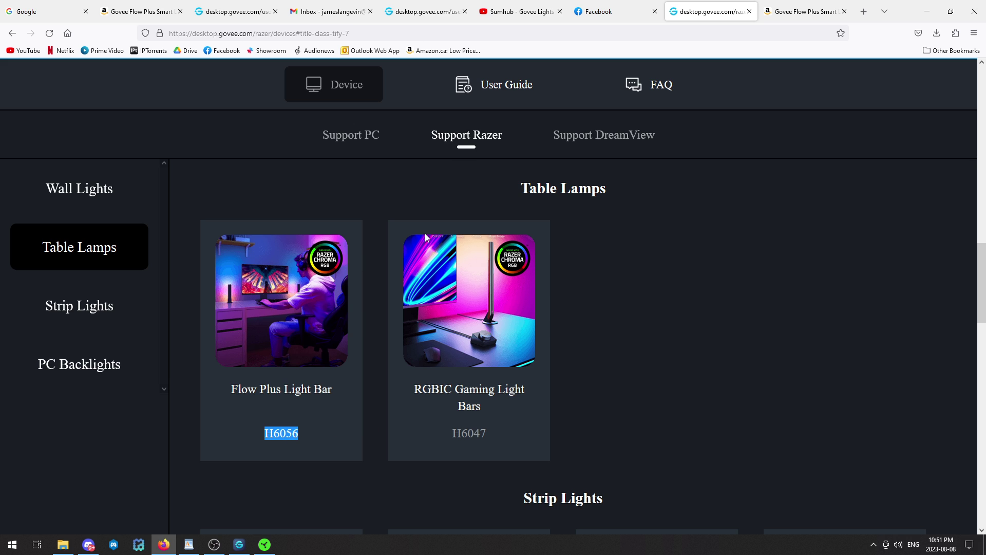
click(802, 9)
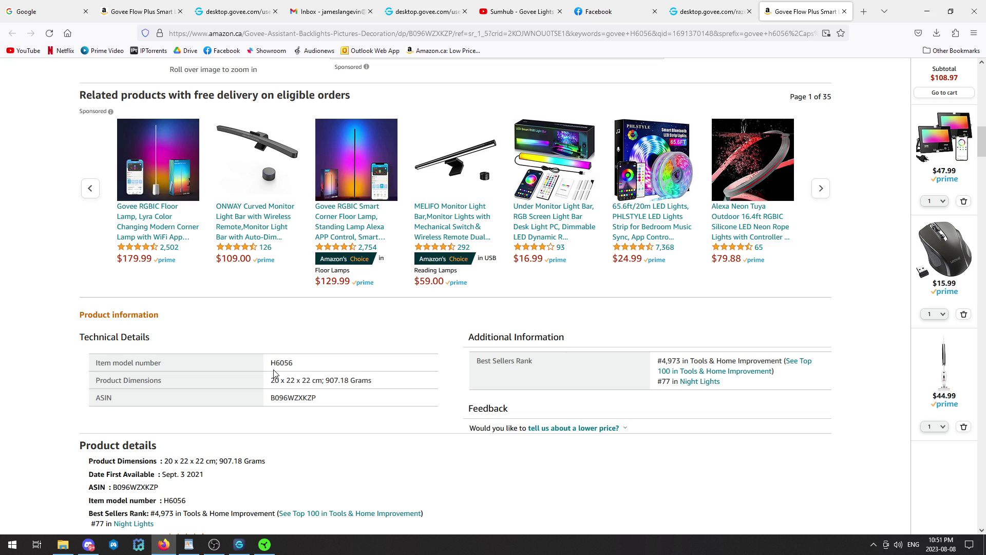
- Confirm the Amazon listing's item model number reads H6056, then return to the Govee page
scroll(272, 374, up, 5)
scroll(273, 374, up, 2)
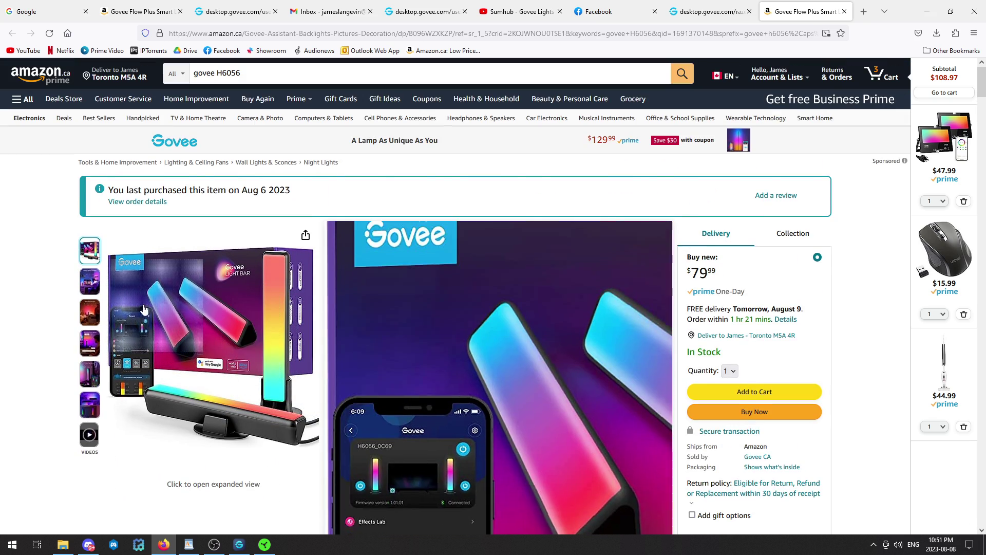
scroll(325, 249, down, 9)
scroll(325, 249, down, 6)
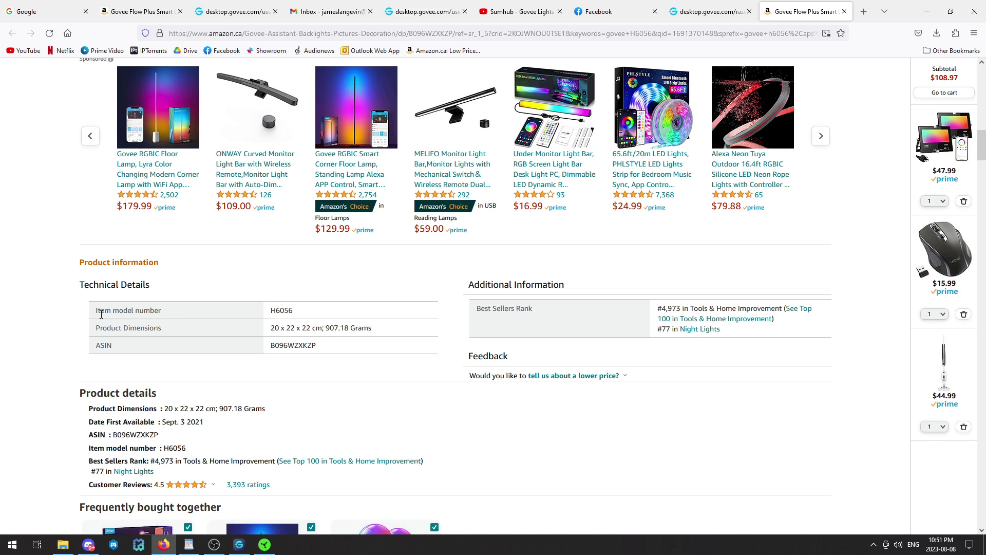
drag(97, 310, 293, 313)
click(295, 313)
click(720, 10)
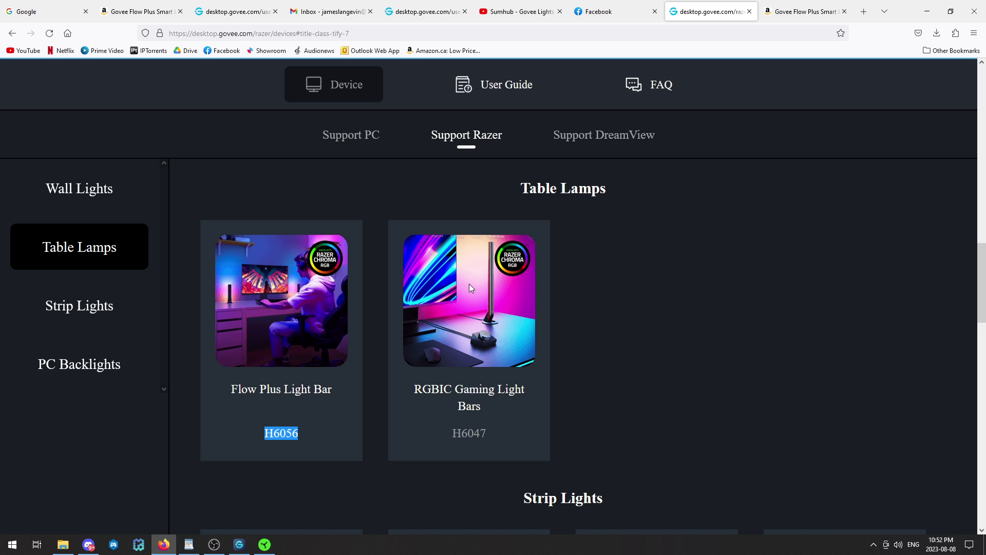
- Look through the Strip Lights and PC Backlights sections, then minimize Firefox
scroll(470, 285, down, 10)
scroll(470, 286, down, 10)
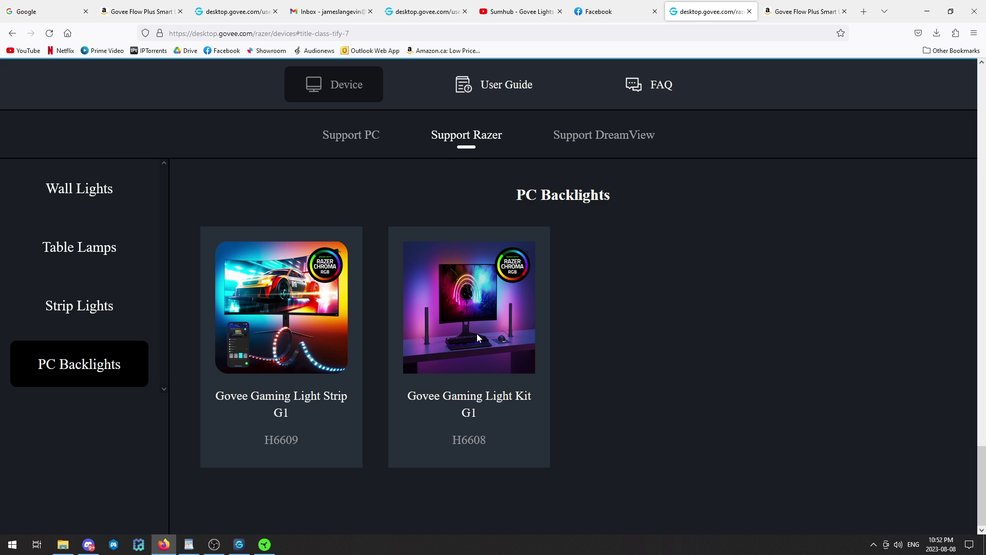
scroll(467, 341, up, 6)
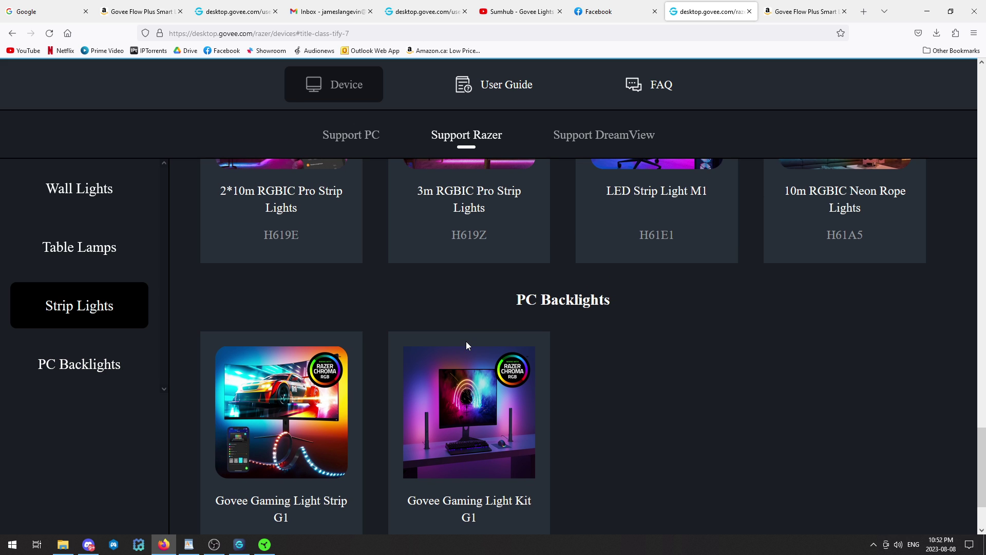
scroll(463, 345, up, 10)
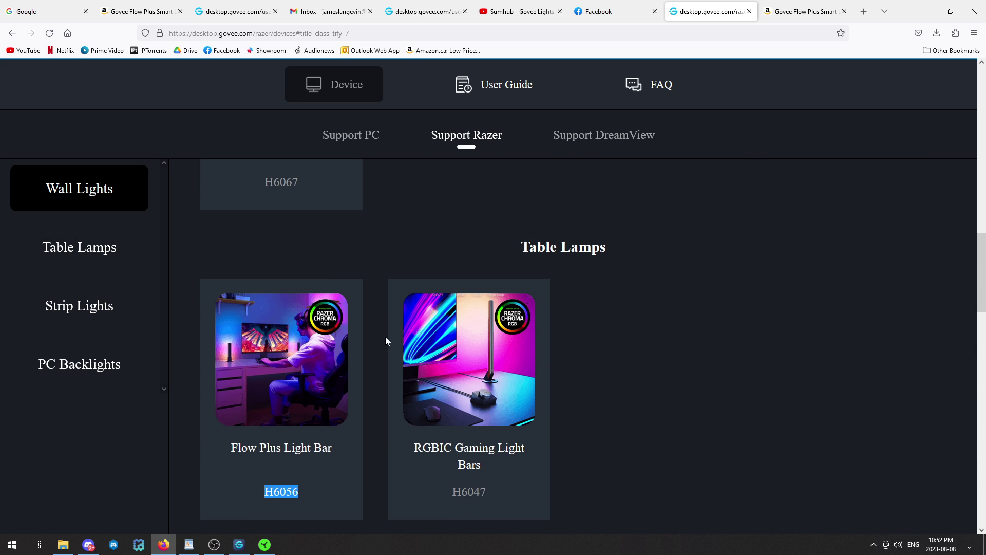
click(930, 7)
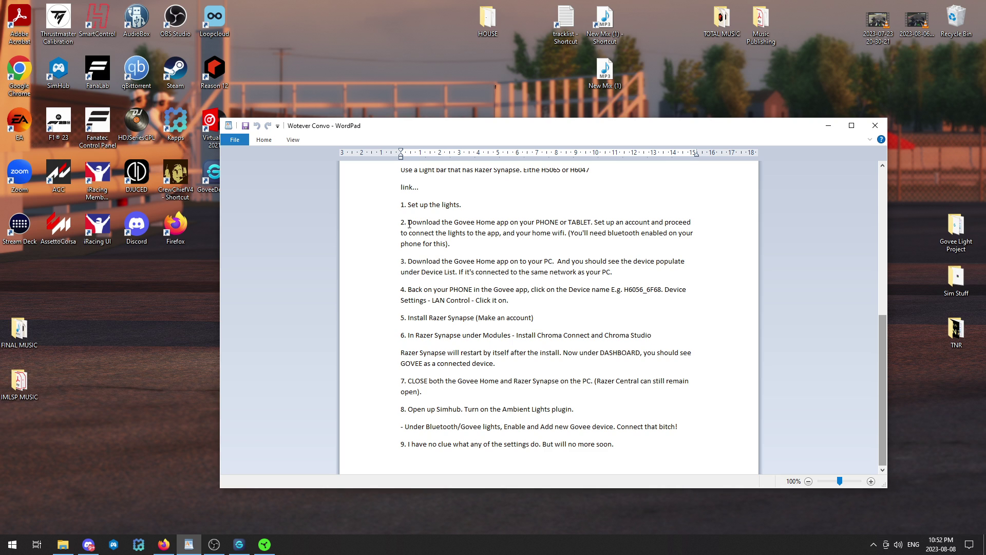
- Highlight step 2 of the notes about connecting your phone or tablet to home wifi
drag(408, 224, 590, 228)
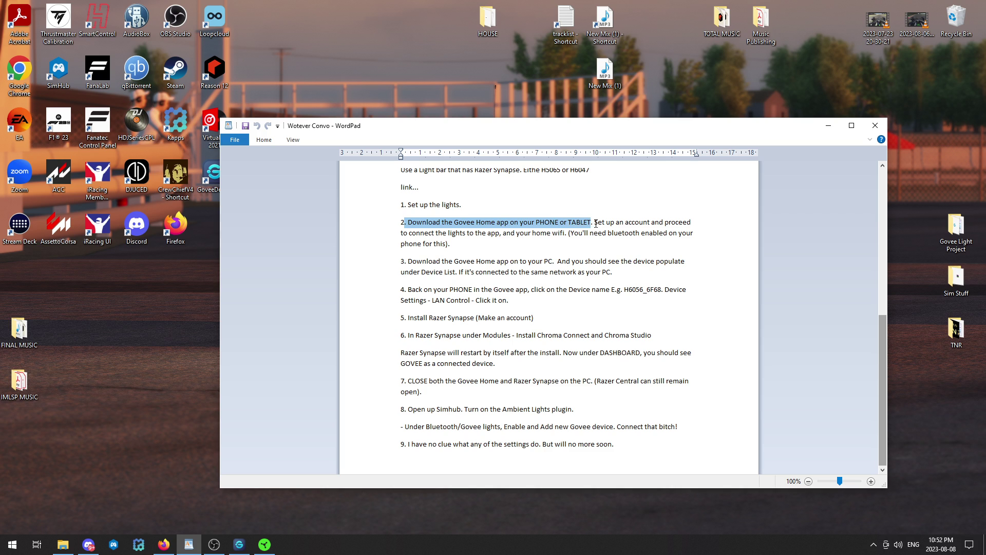
click(596, 224)
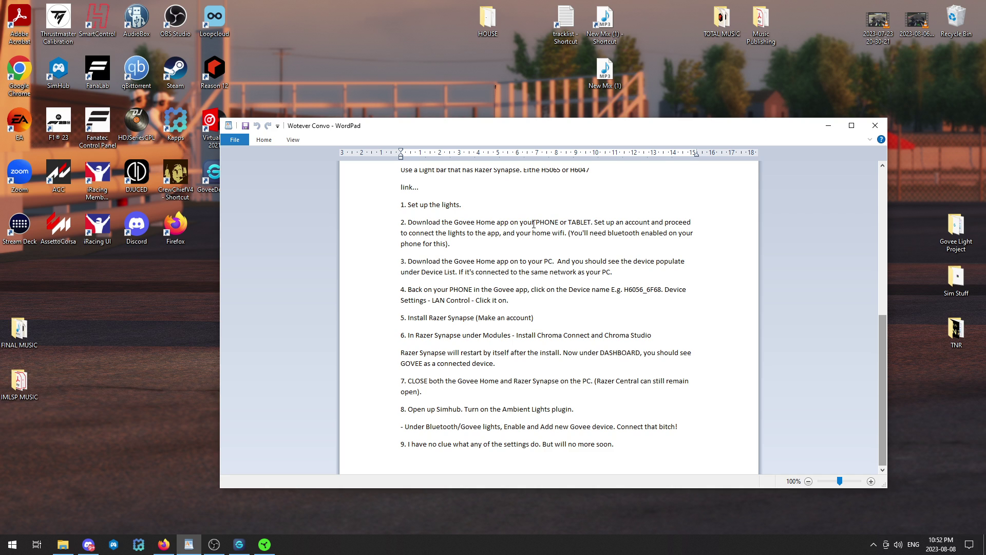
drag(534, 224, 580, 223)
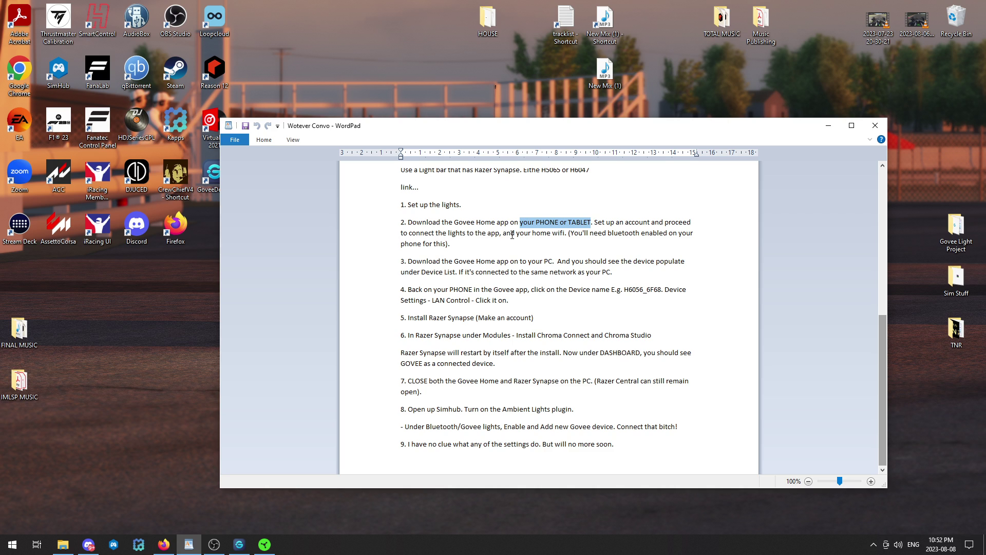
drag(529, 234, 574, 235)
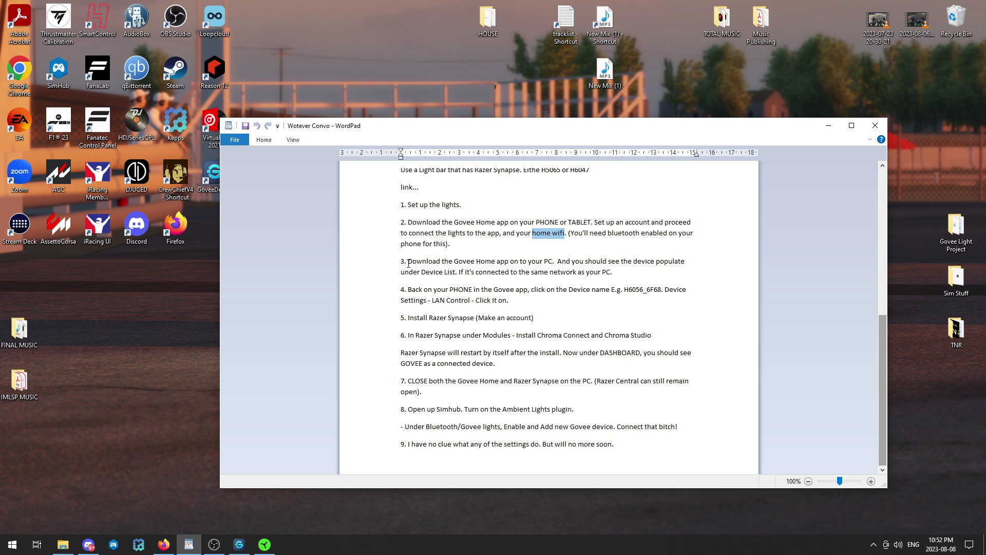
- Highlight step 3's note about the device populating, then bring up Govee Desktop
drag(408, 264, 553, 263)
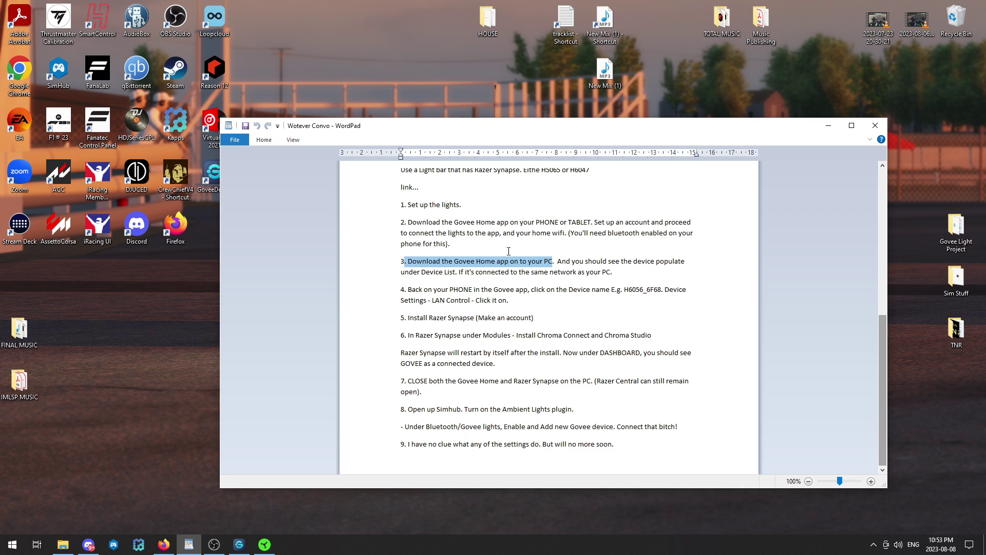
drag(558, 263, 690, 265)
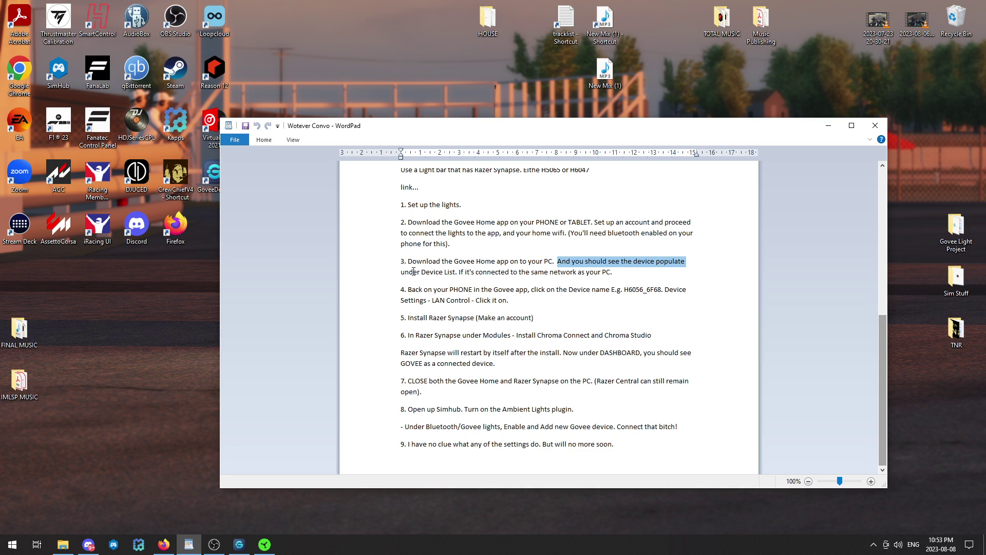
click(600, 264)
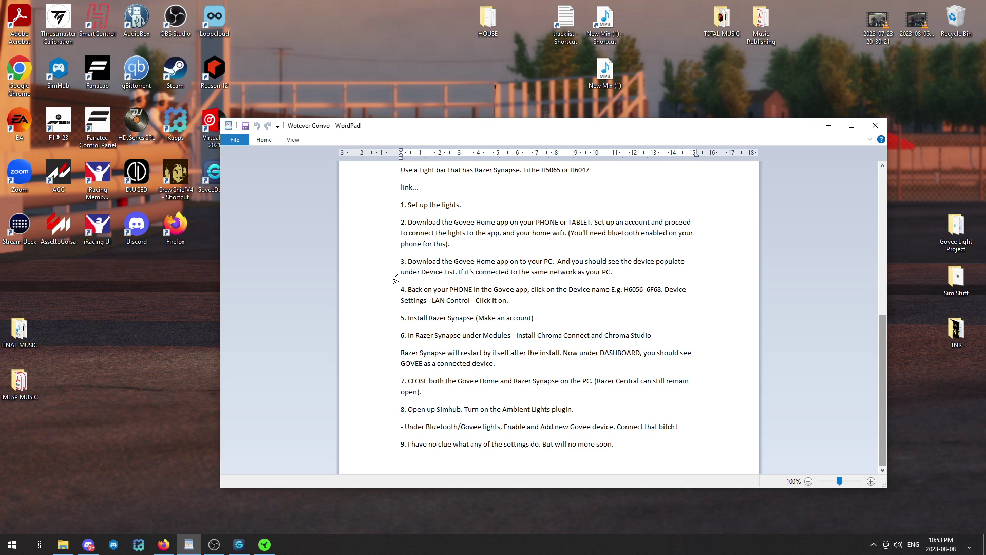
click(239, 545)
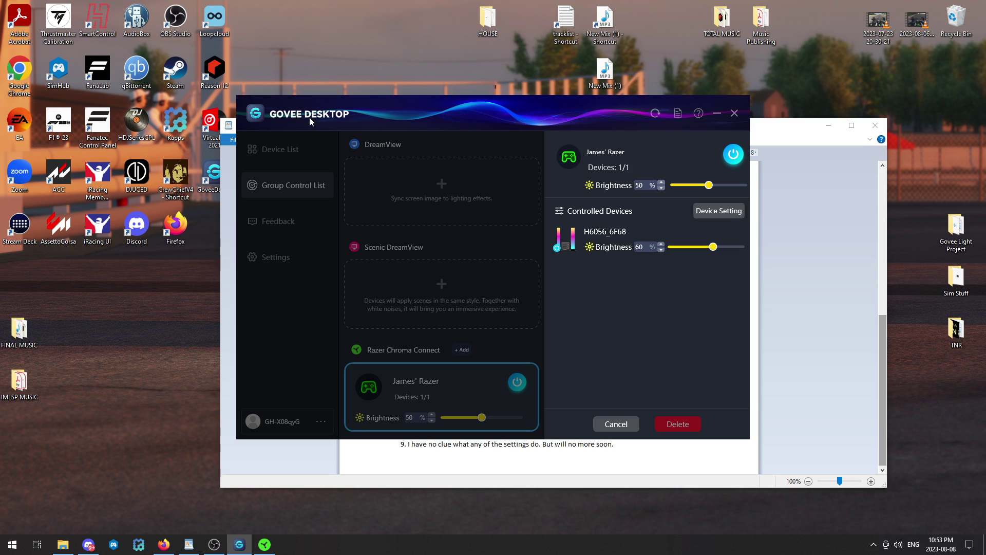
- Close the Chroma group panel and check H6056_6F68's status in the Device List
click(292, 155)
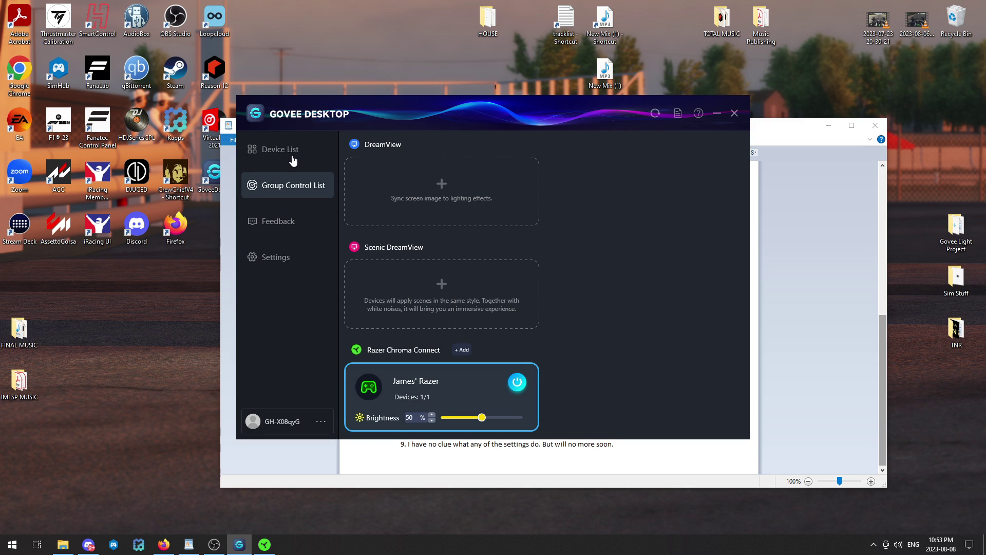
click(293, 159)
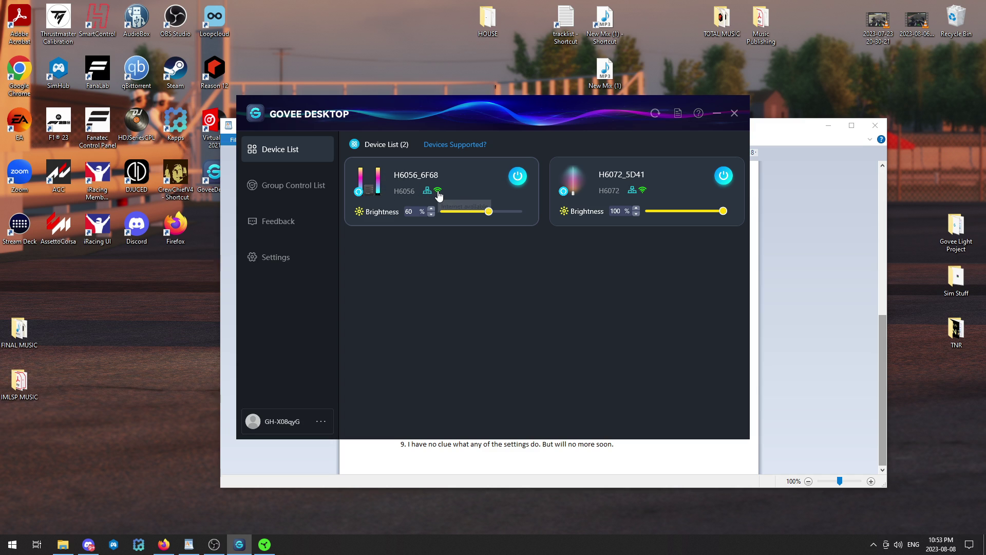
mouse_move(439, 195)
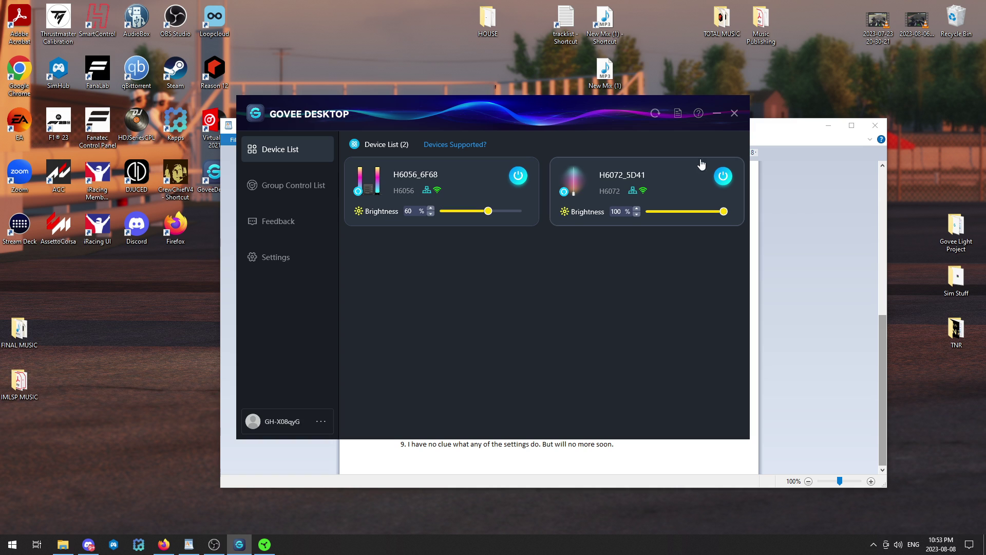
- Minimize Govee Desktop and highlight step 4's device-name and LAN Control instructions
click(717, 114)
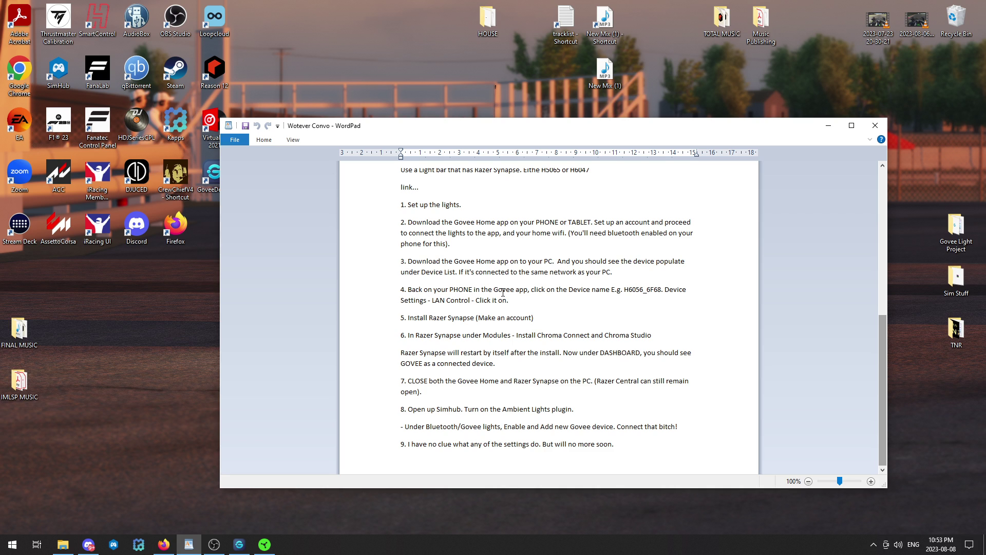
drag(545, 291, 637, 291)
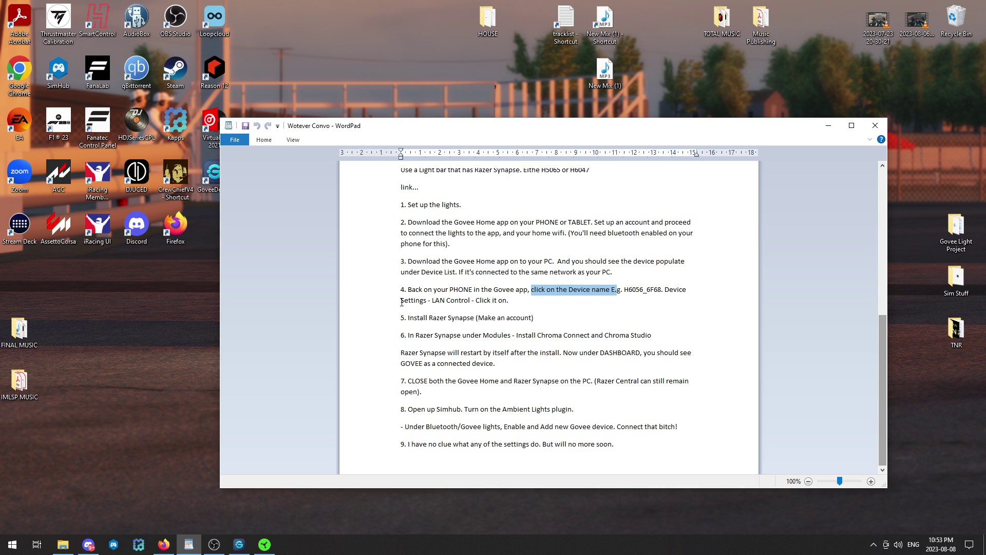
drag(401, 303, 509, 304)
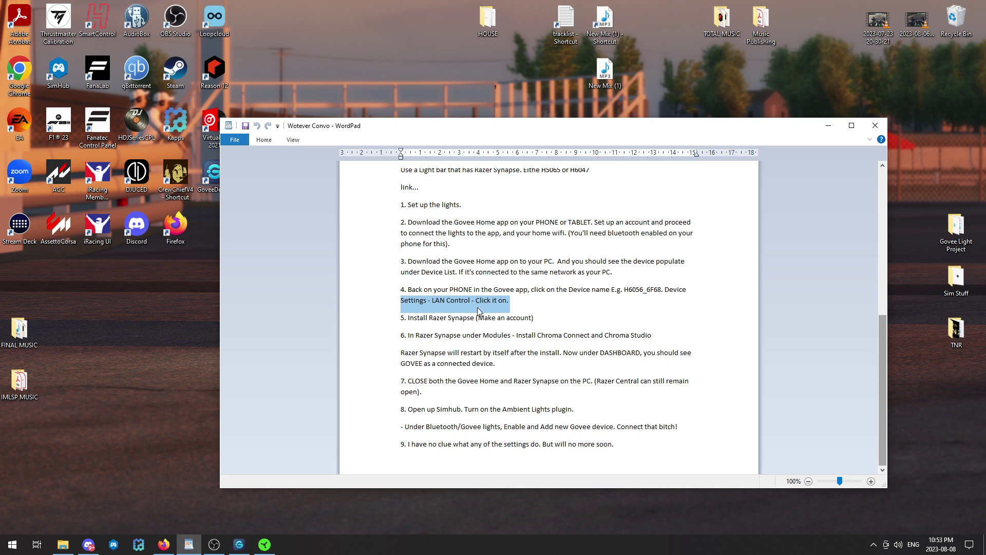
- Bring Govee Desktop back and check the LAN status on the H6056 card
click(245, 547)
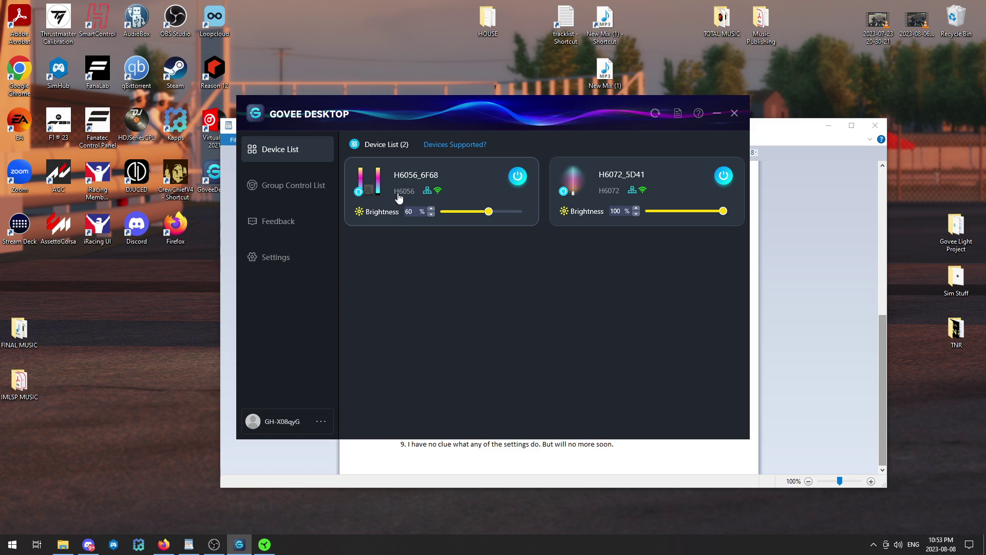
mouse_move(429, 195)
- Highlight steps 5 and 6 in the WordPad notes, then bring Razer Synapse forward
click(717, 117)
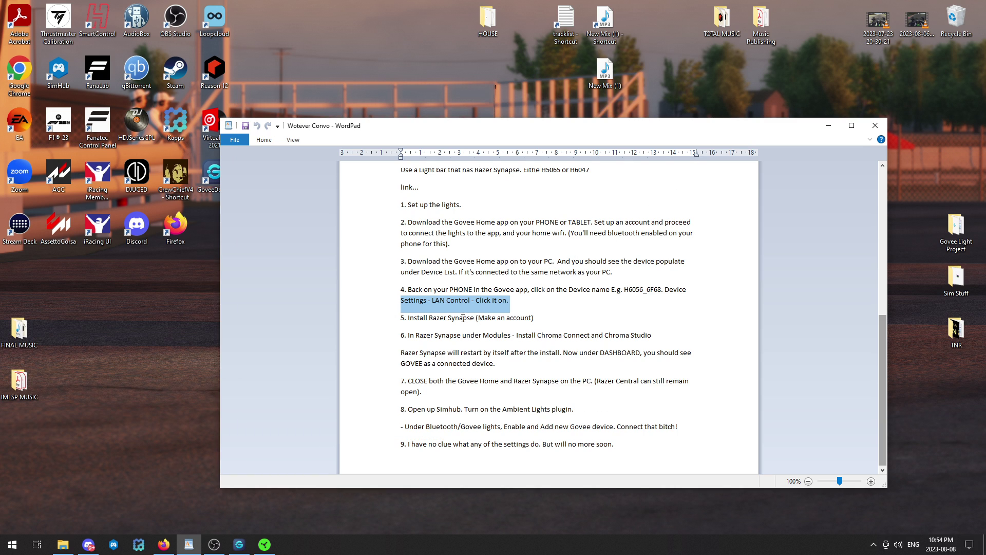
click(438, 323)
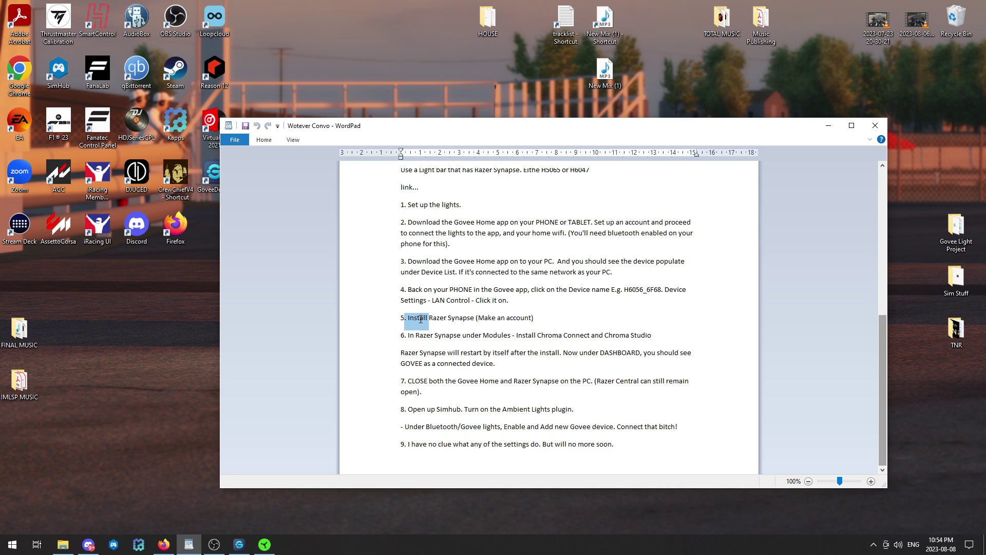
drag(423, 319, 527, 327)
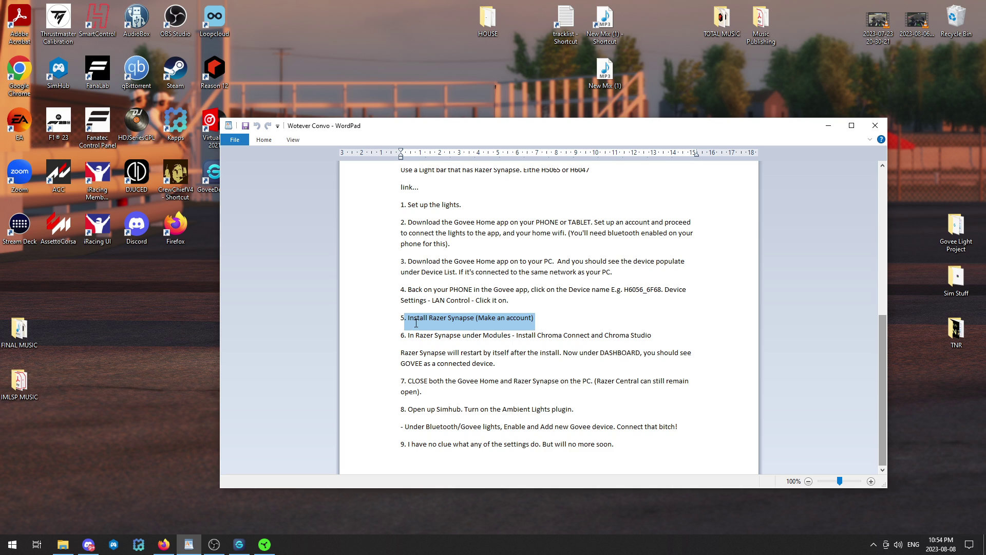
click(416, 324)
drag(404, 321, 537, 322)
click(477, 319)
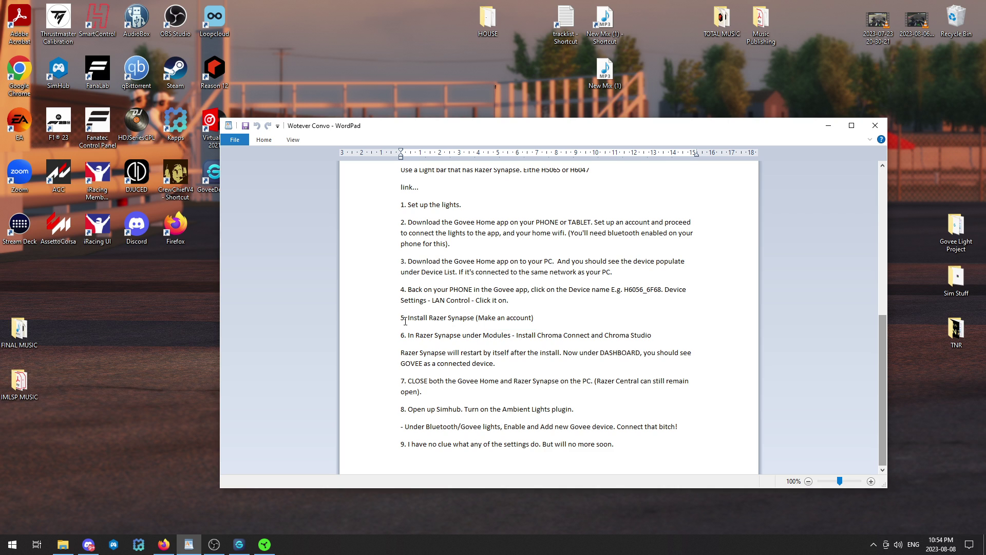
drag(406, 320, 540, 321)
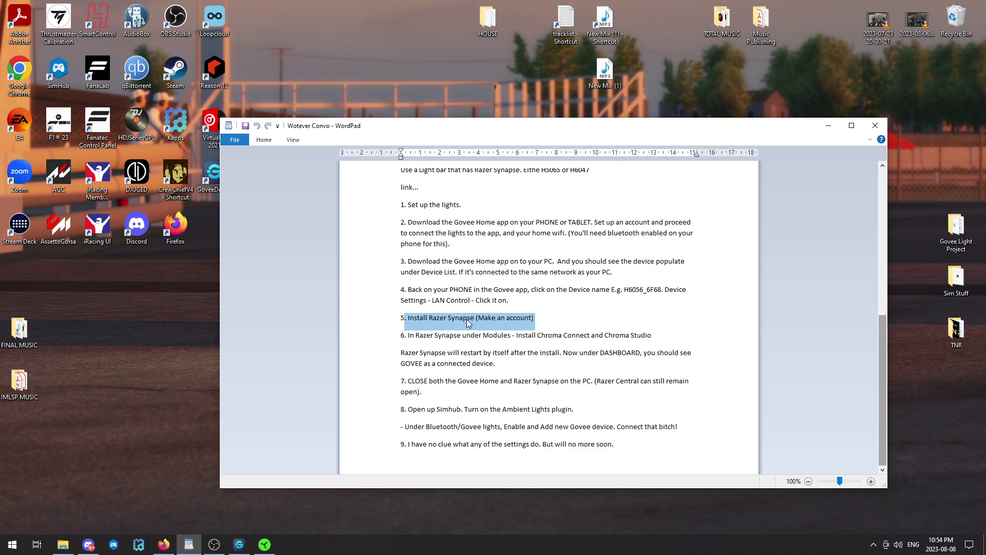
click(419, 320)
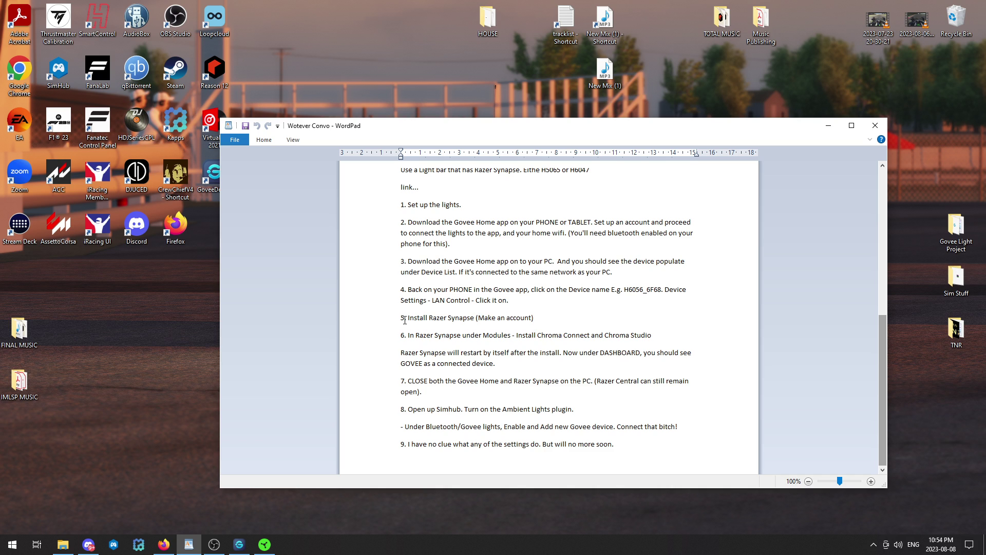
drag(406, 319, 537, 322)
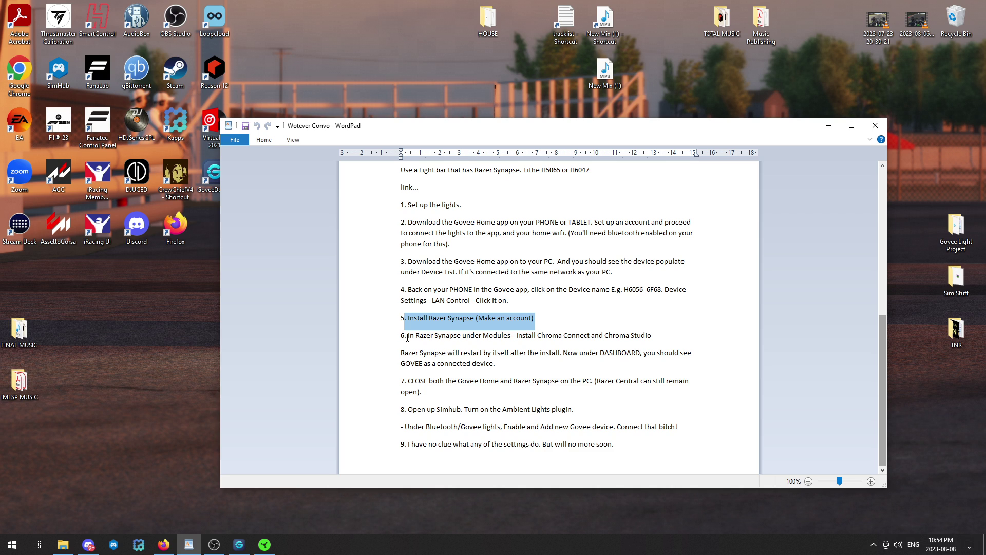
drag(407, 337, 663, 342)
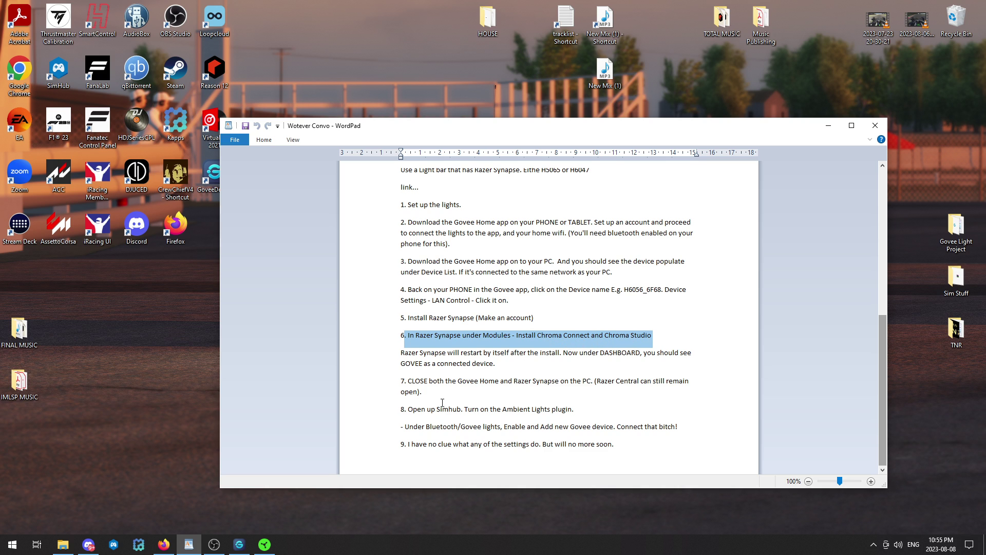
click(265, 544)
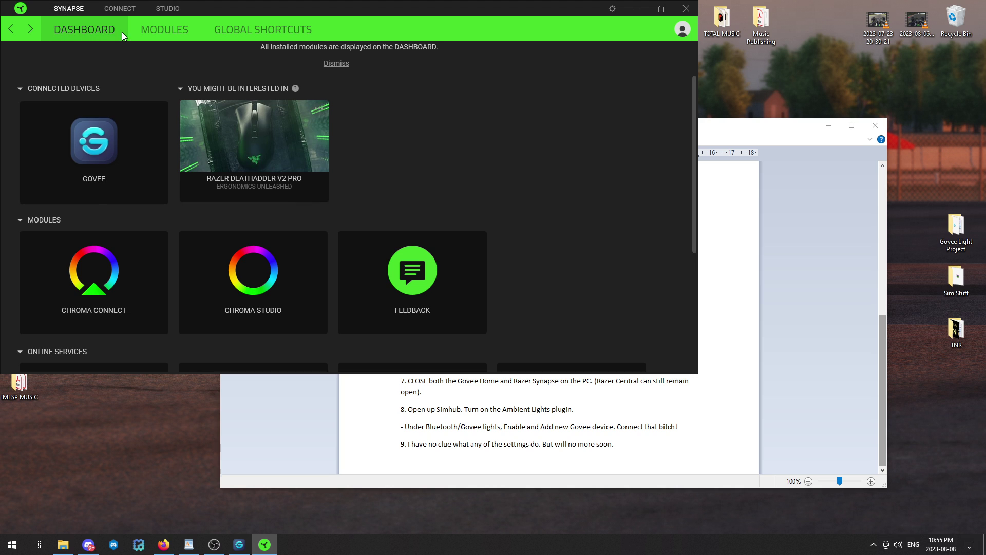
click(151, 32)
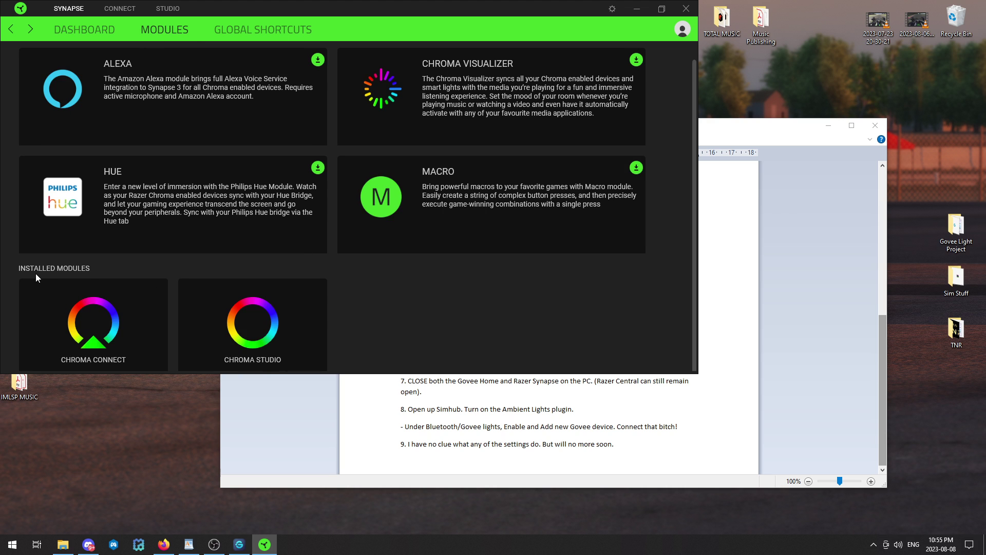
mouse_move(79, 291)
mouse_move(276, 307)
mouse_move(107, 301)
mouse_move(242, 339)
mouse_move(106, 339)
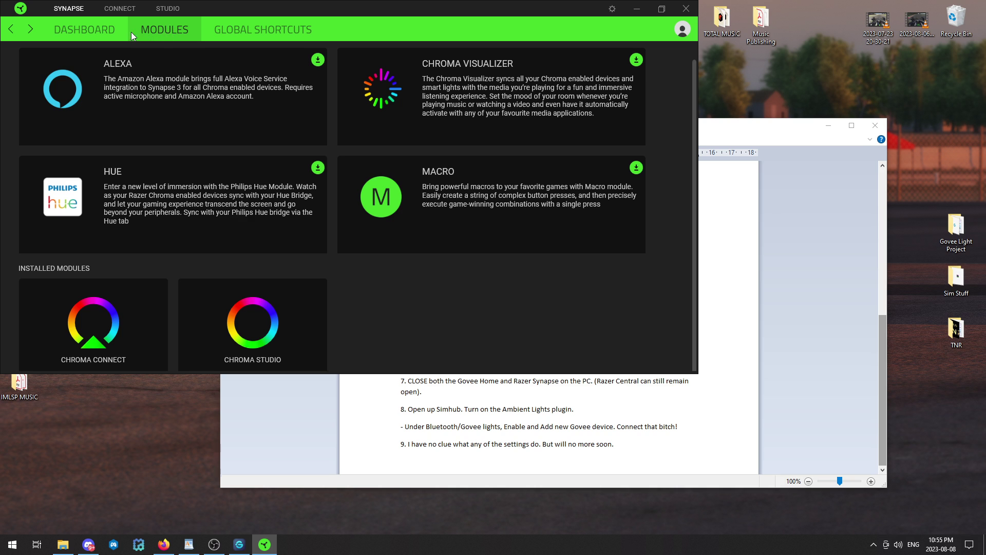
click(76, 32)
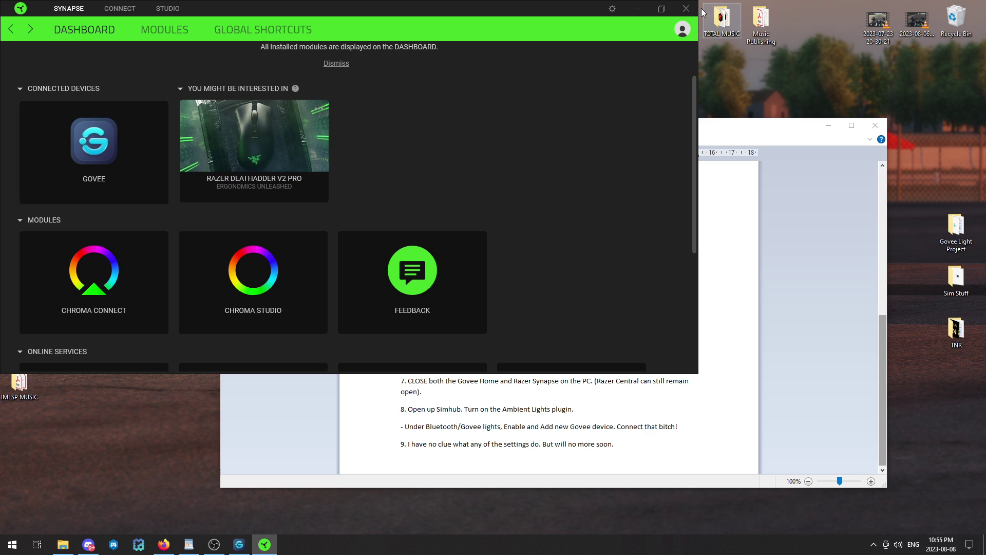
click(637, 9)
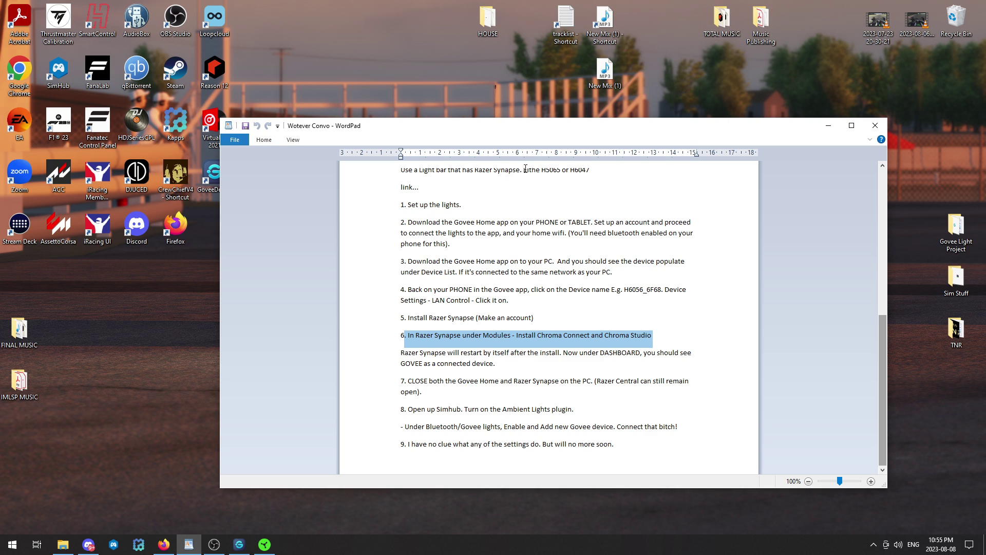
click(451, 337)
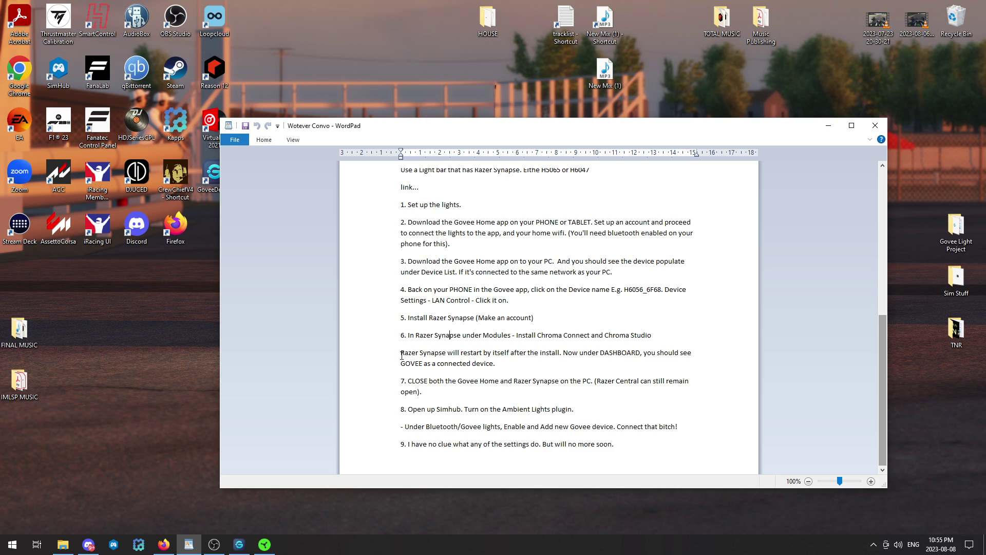
drag(403, 355, 435, 354)
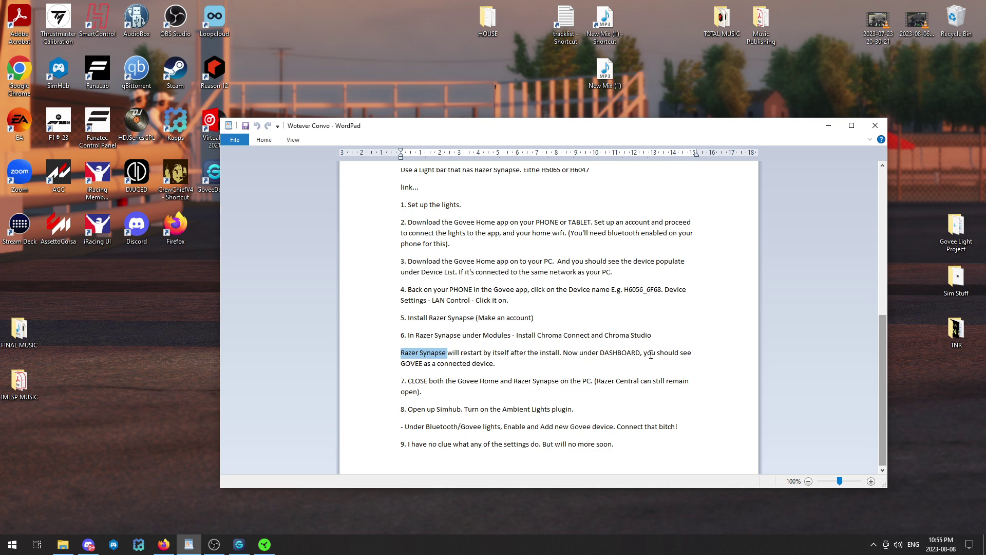
click(397, 366)
click(425, 364)
click(264, 544)
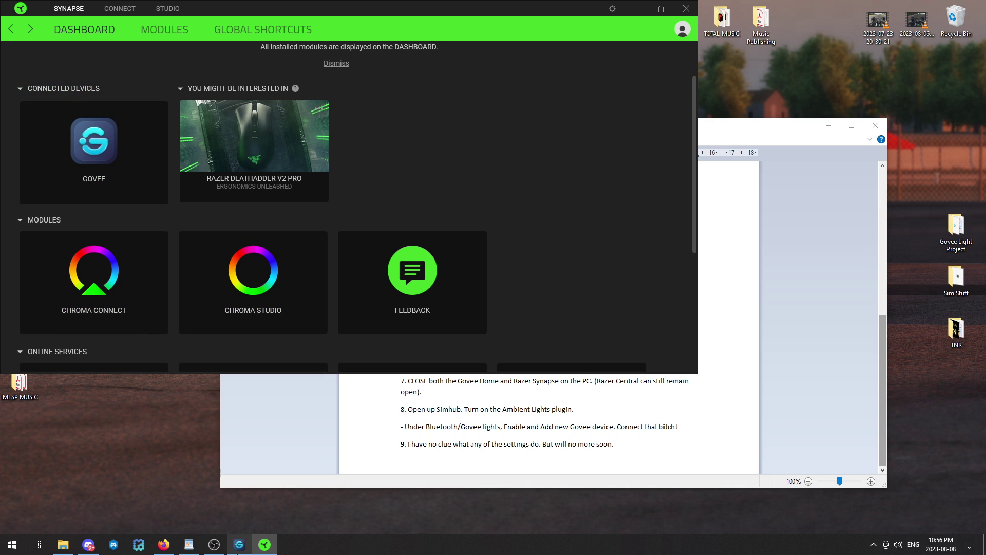
- Check the Razer Chroma group in Govee Desktop's group control list, then minimize it
click(238, 545)
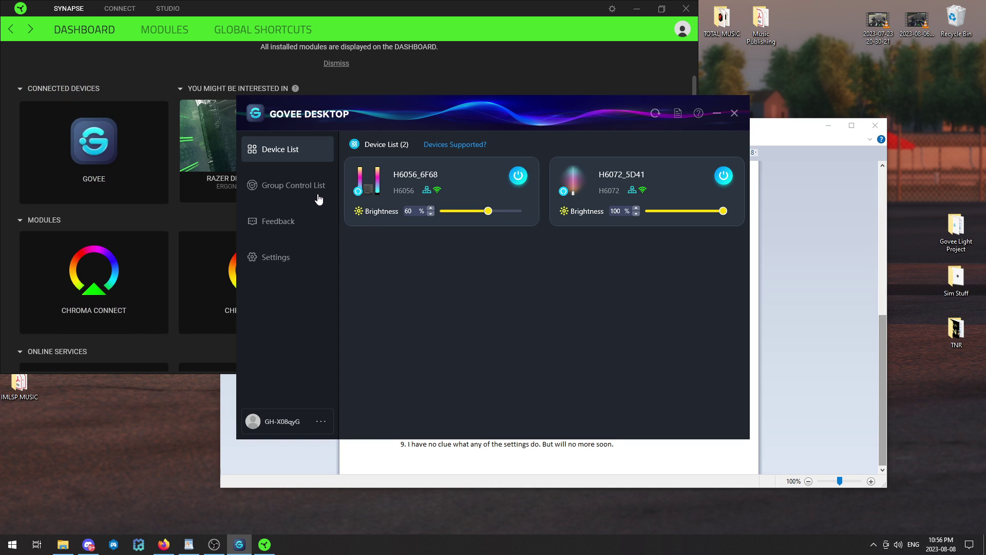
click(280, 191)
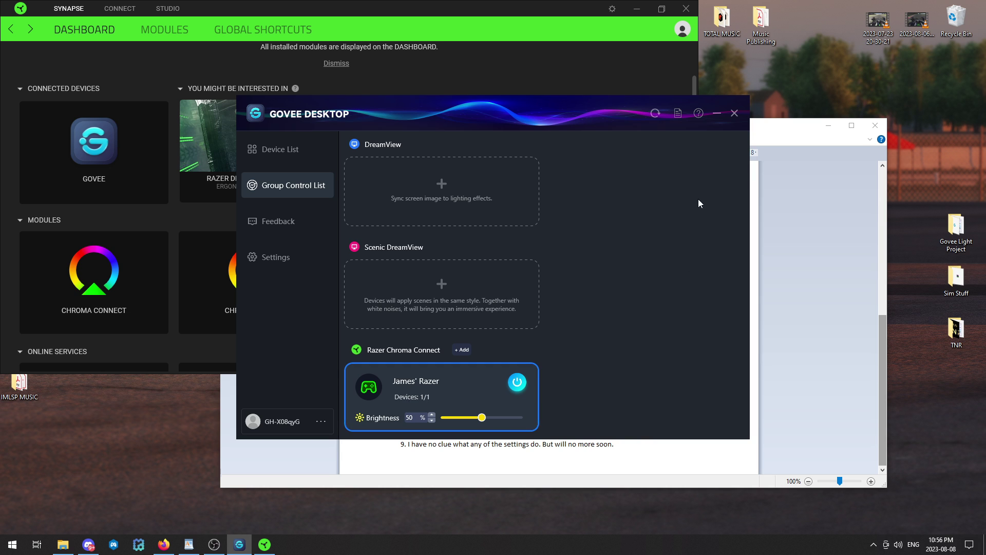
click(722, 115)
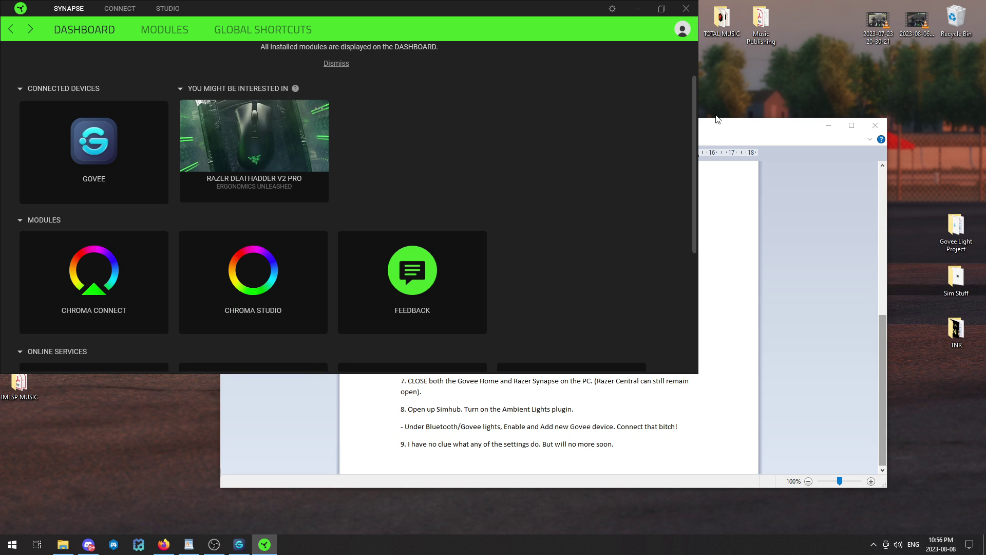
- Minimize Razer Synapse and highlight step 7's instruction to close Govee Home and Synapse
click(642, 9)
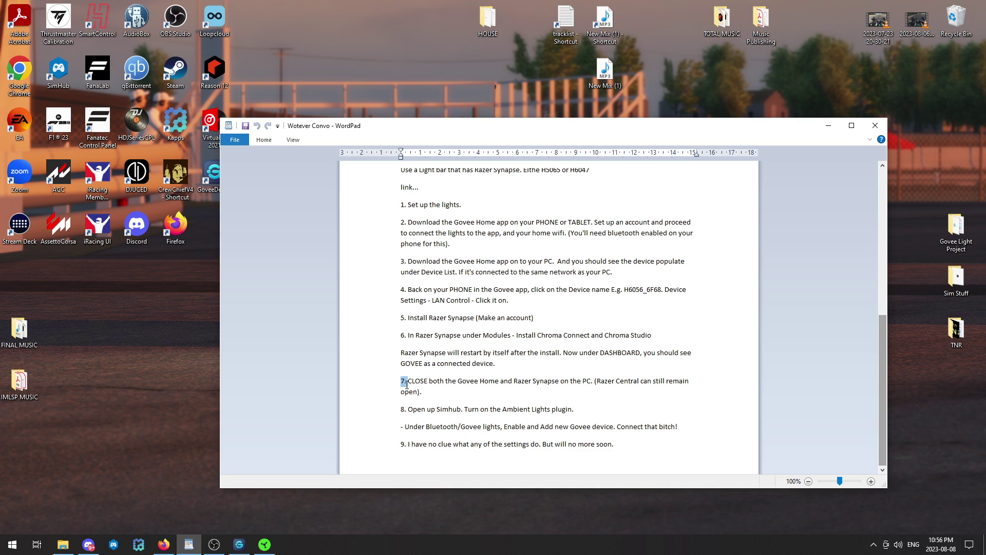
click(408, 385)
drag(423, 393, 396, 384)
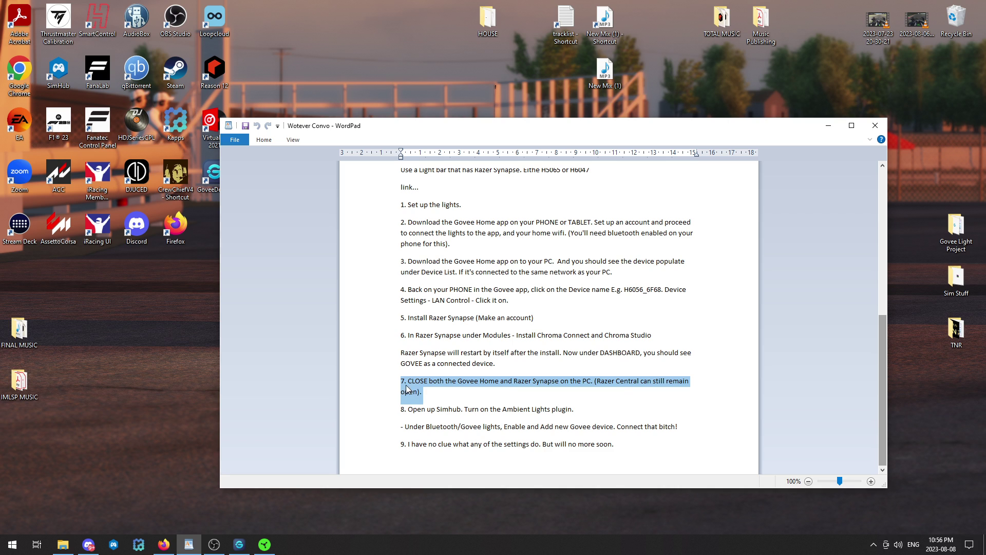
click(408, 384)
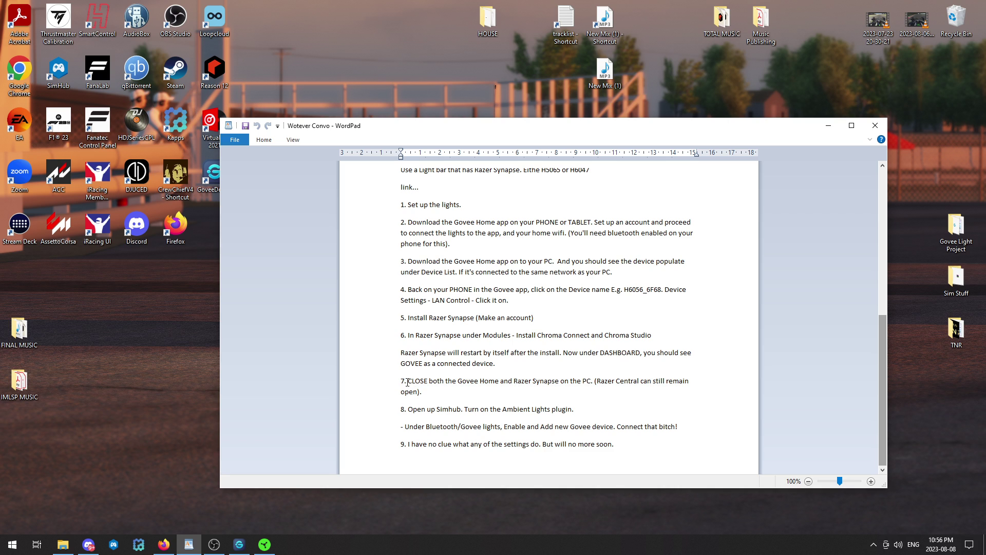
drag(406, 382, 591, 383)
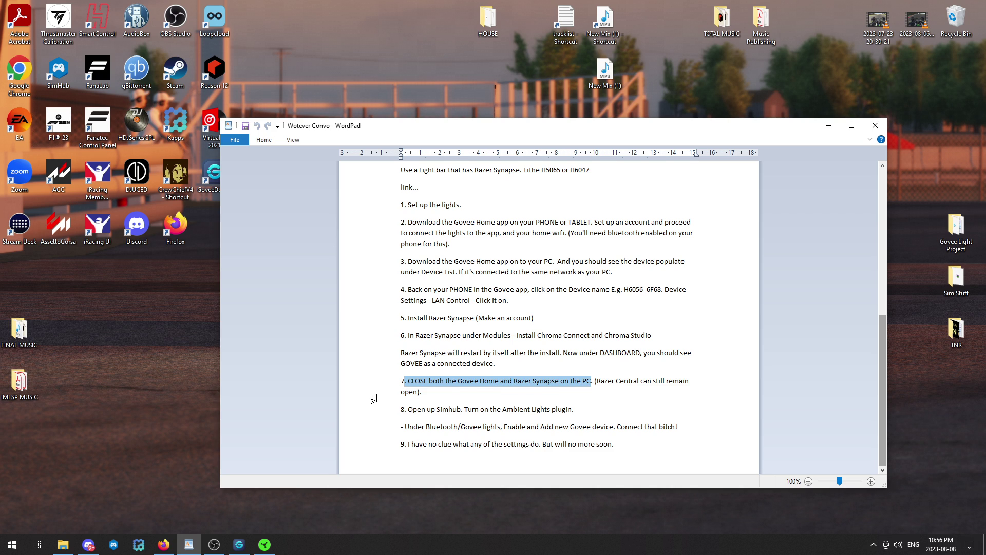
click(410, 393)
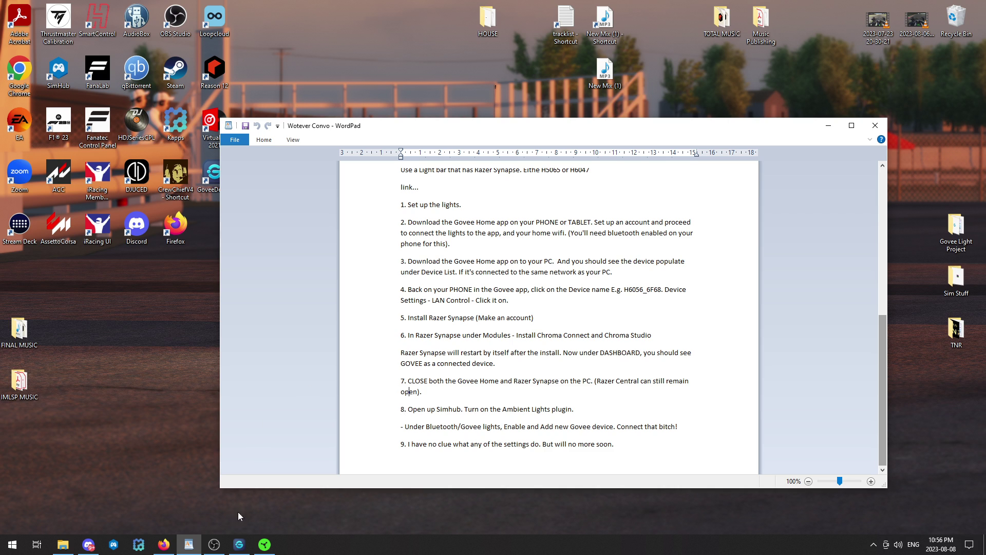
click(114, 548)
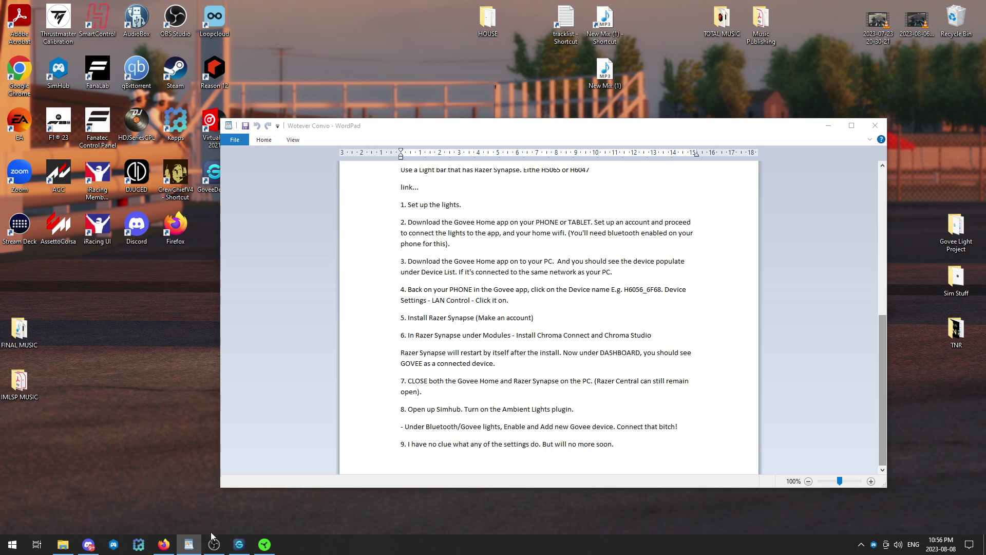
- Quit Govee Desktop from its window and confirm the exit in the Tips dialog
click(239, 545)
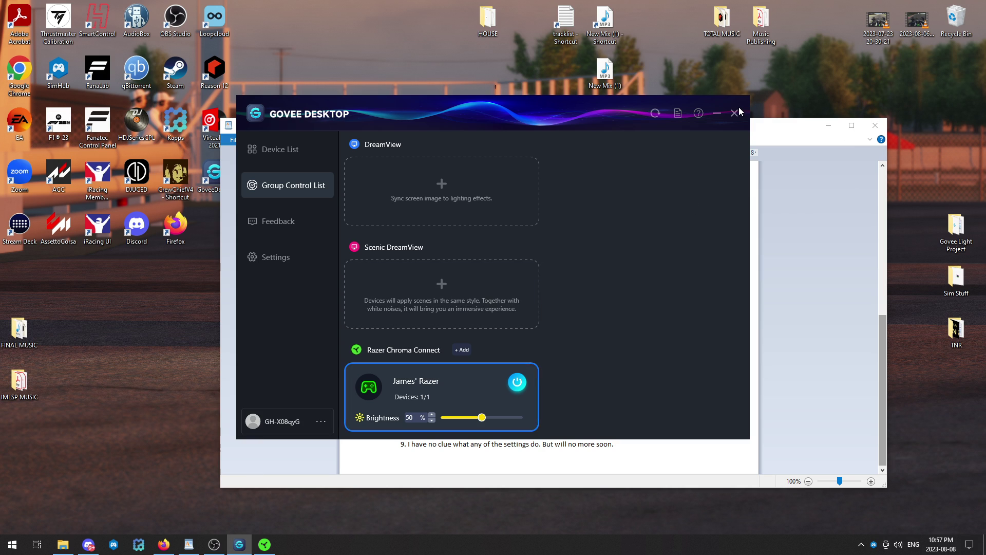
click(735, 113)
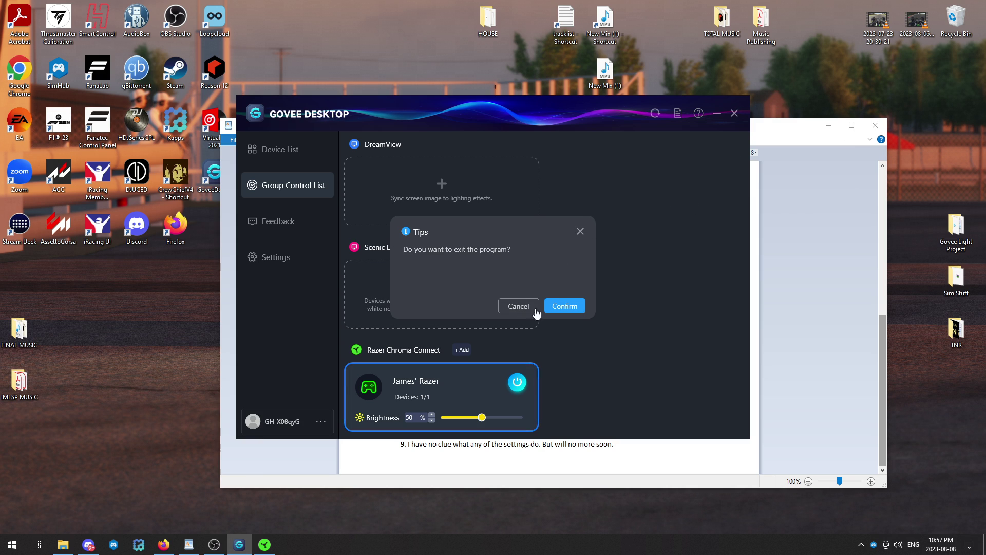
click(560, 307)
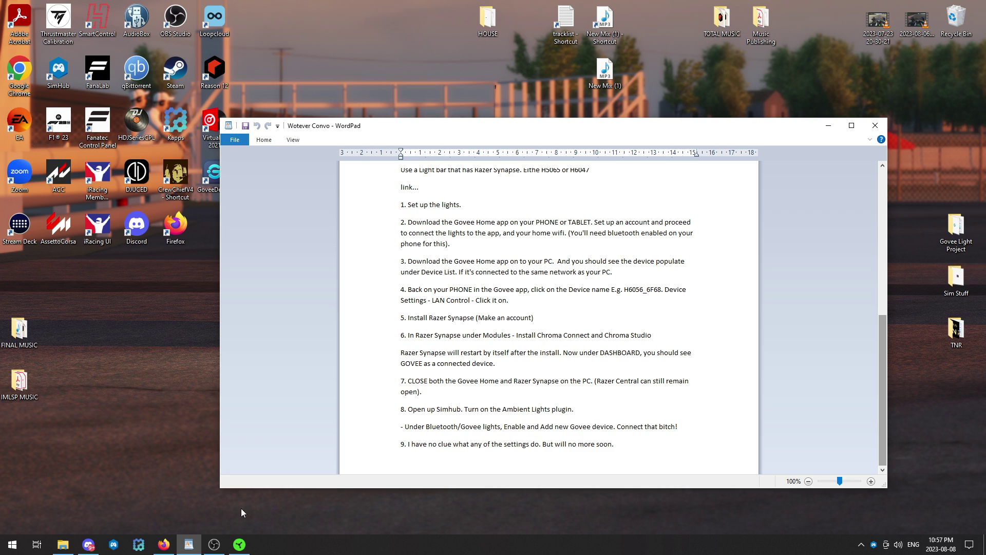
- Bring SimHub forward, maximize it, and go to the Ambient lights plugin page
click(118, 549)
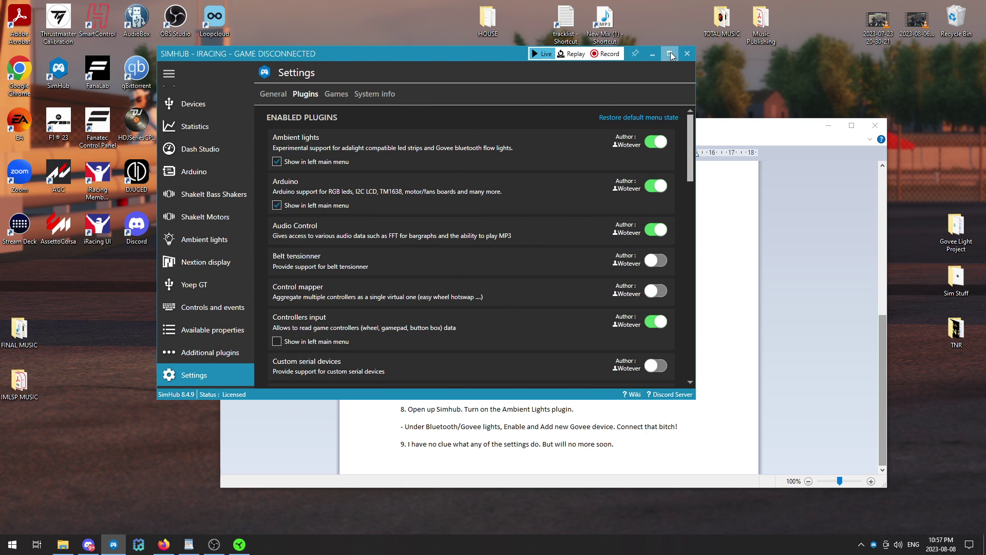
click(671, 53)
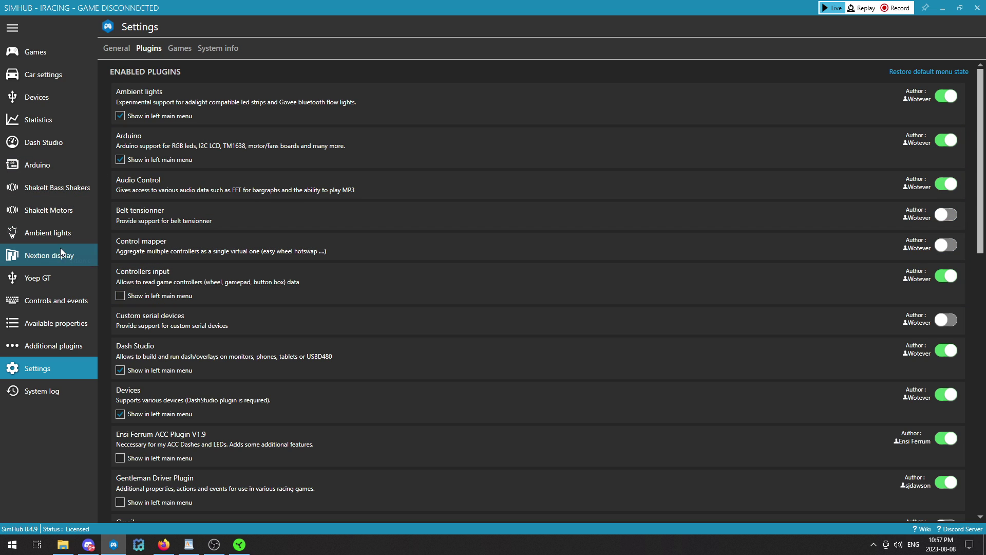
click(55, 232)
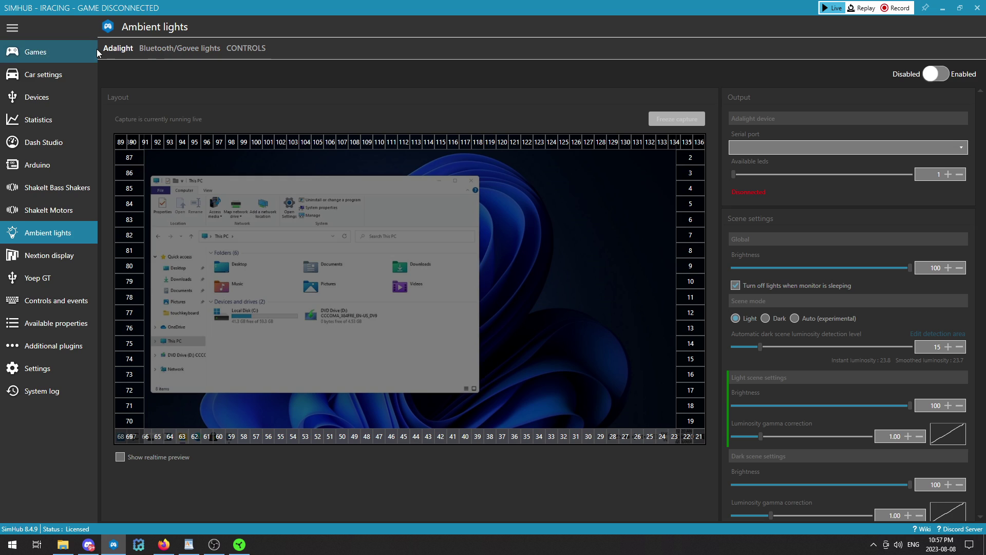
- Open the Bluetooth/Govee lights tab and review the H6056 Flow Plus Light Bar device settings
click(181, 55)
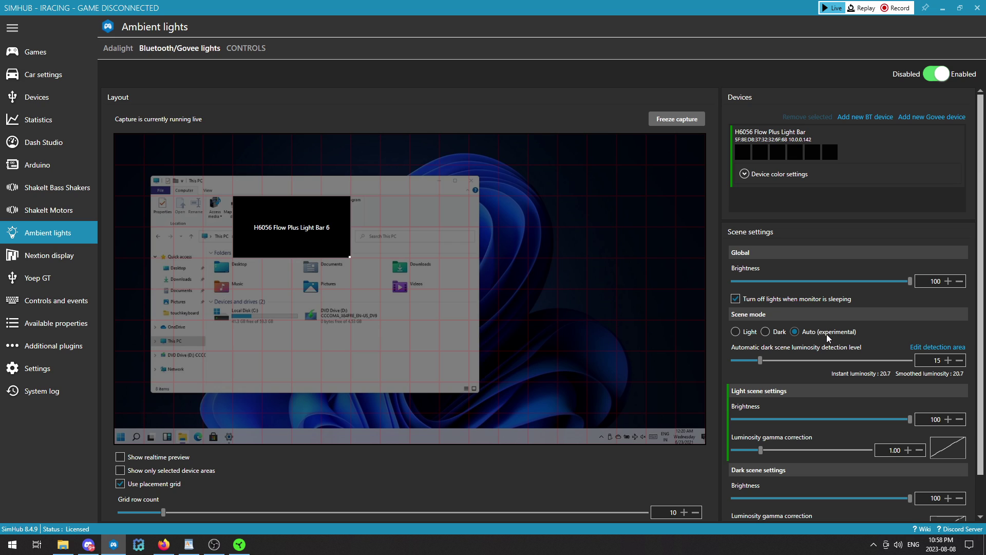
scroll(786, 322, down, 1)
scroll(786, 322, down, 1)
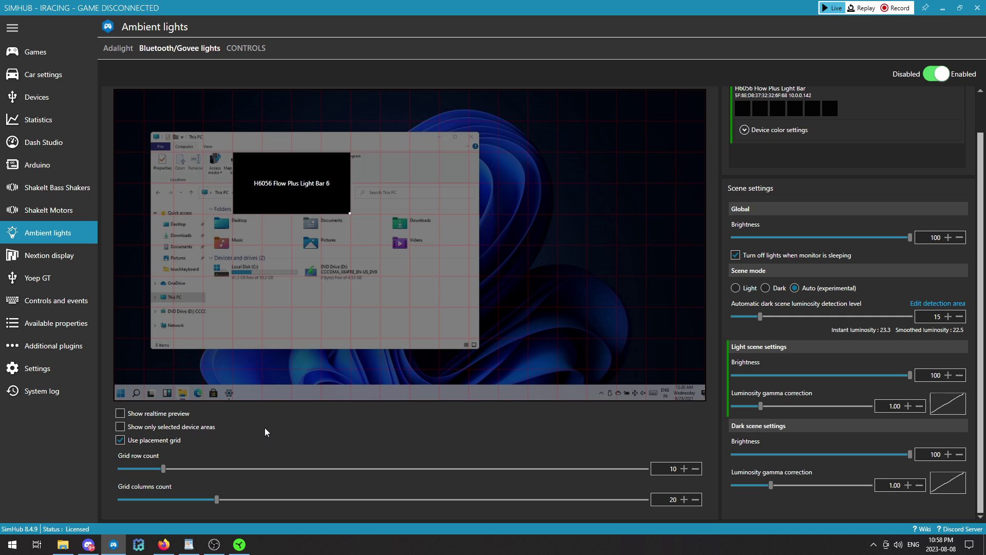
scroll(771, 257, up, 2)
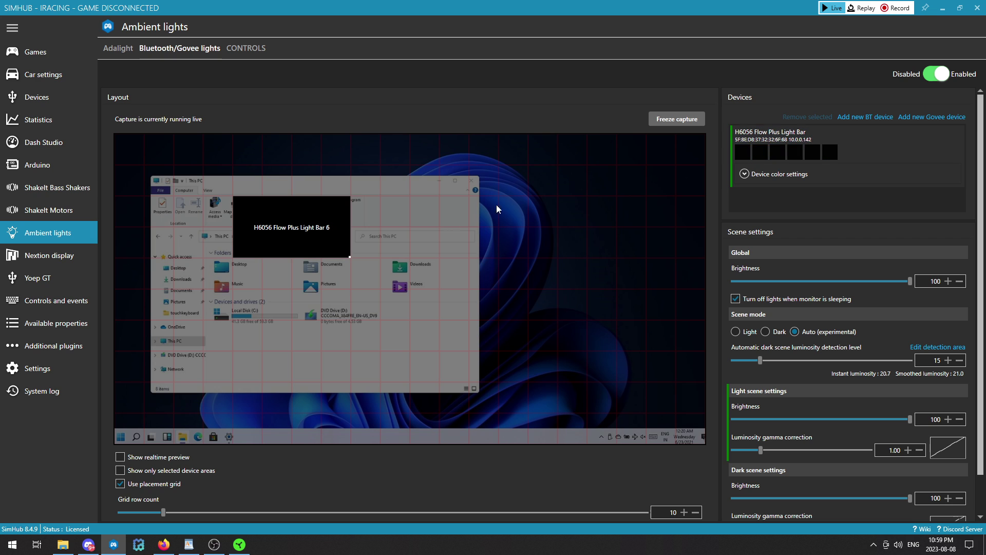
- Browse the Govee Razer-supported lights from Table Lamps to Strip Lights, then minimize Firefox
click(164, 544)
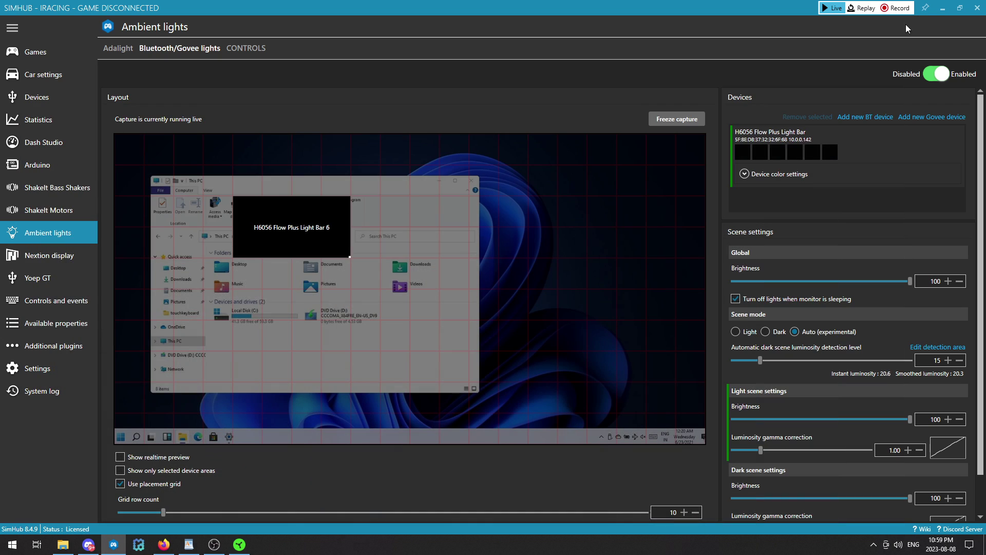
click(927, 11)
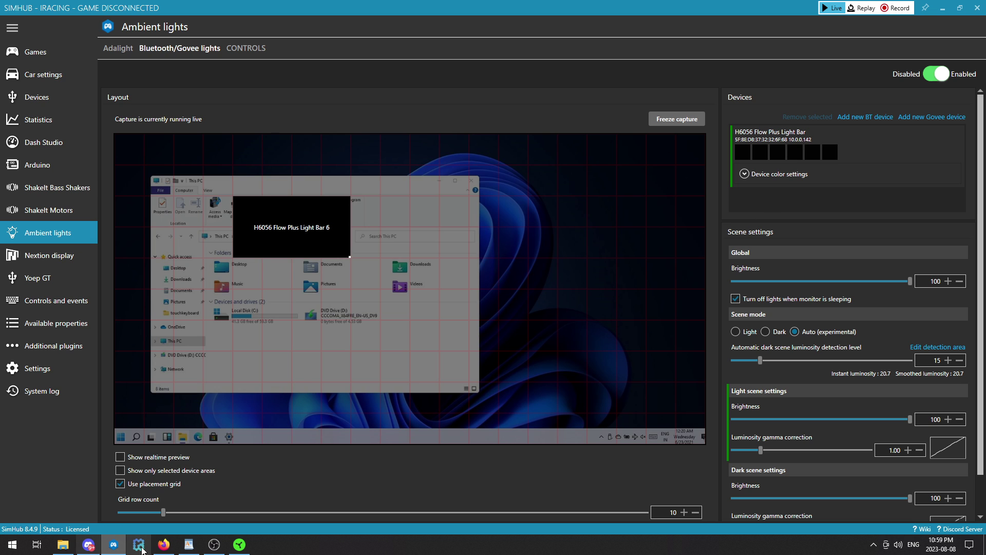
click(164, 544)
scroll(354, 325, down, 2)
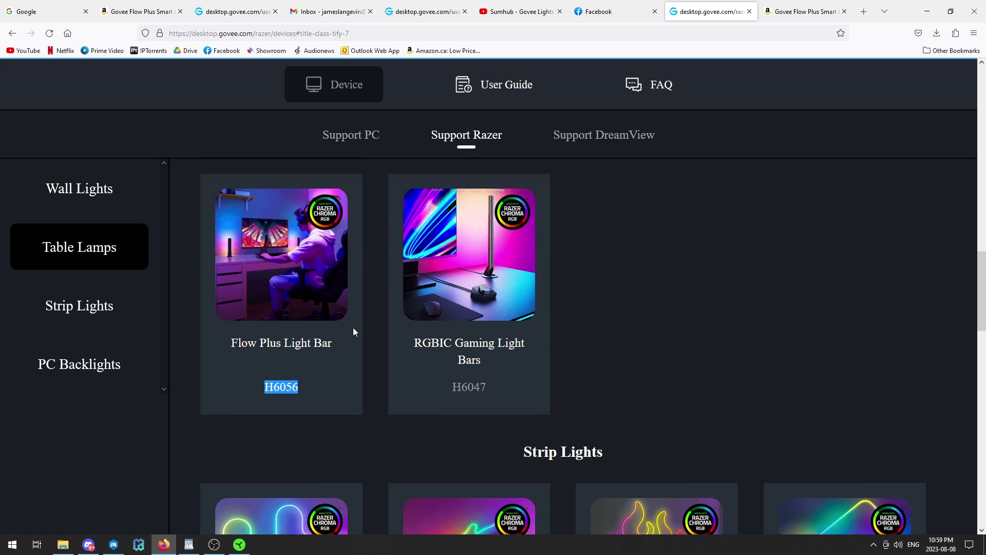
scroll(353, 328, down, 5)
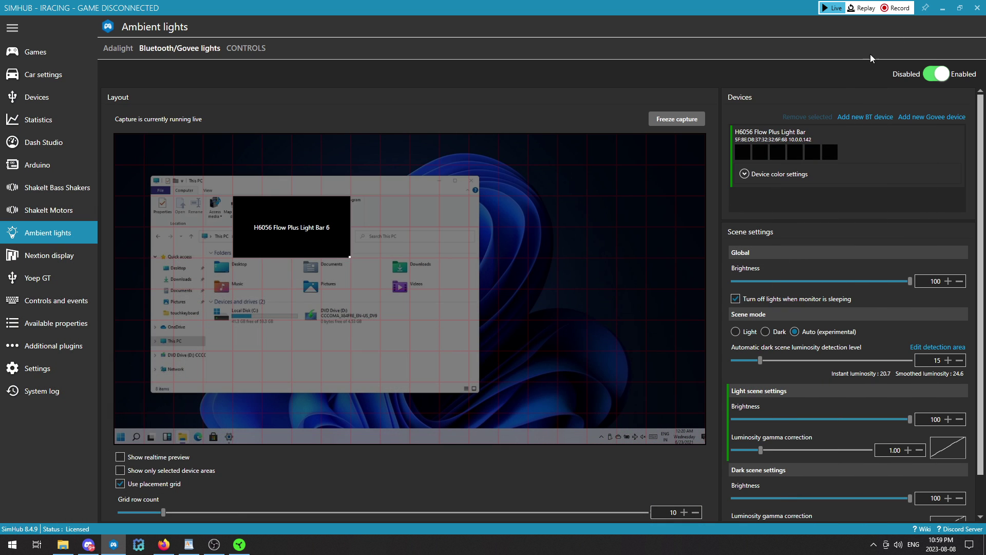
click(927, 11)
- Bring up the WordPad setup notes and scroll to show steps 1 through 9
click(188, 544)
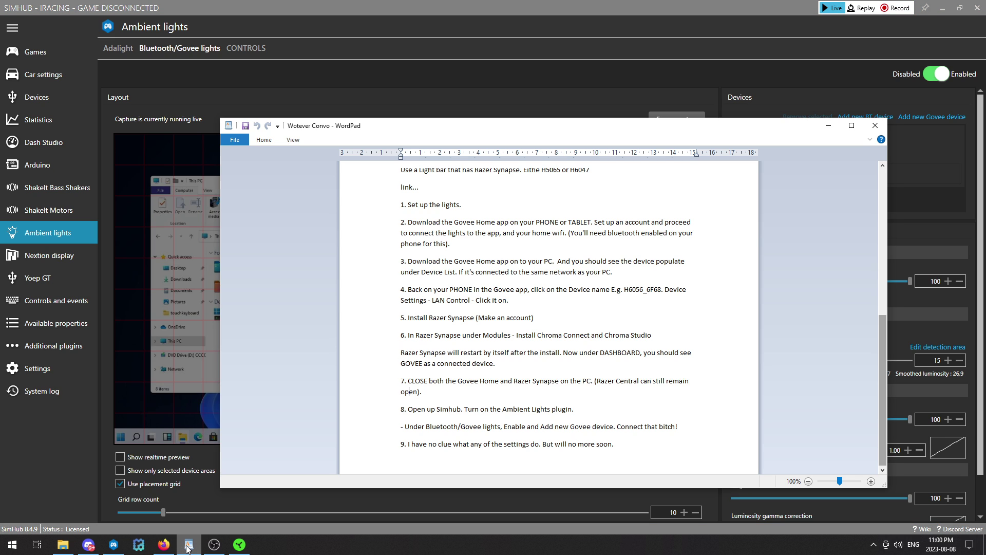
scroll(438, 403, up, 7)
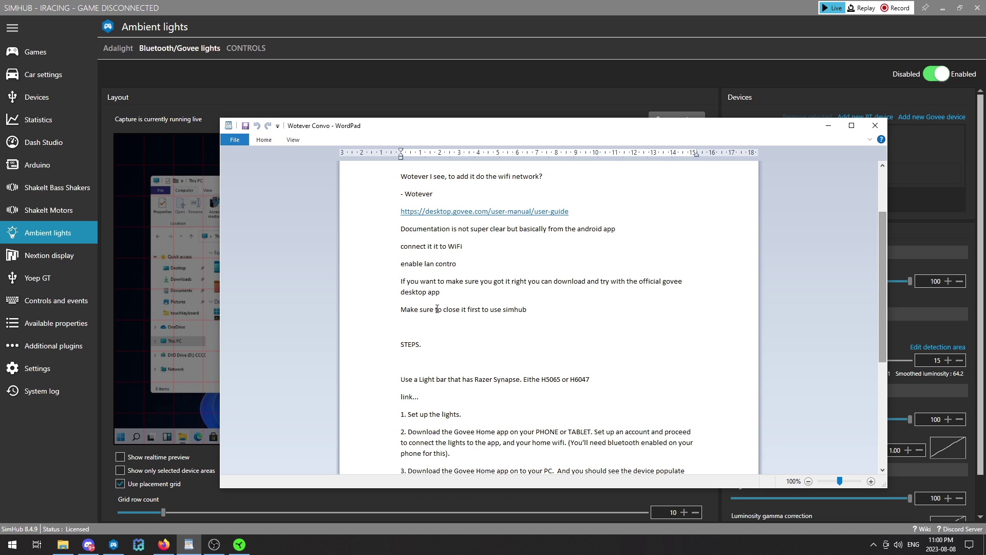
scroll(437, 309, down, 7)
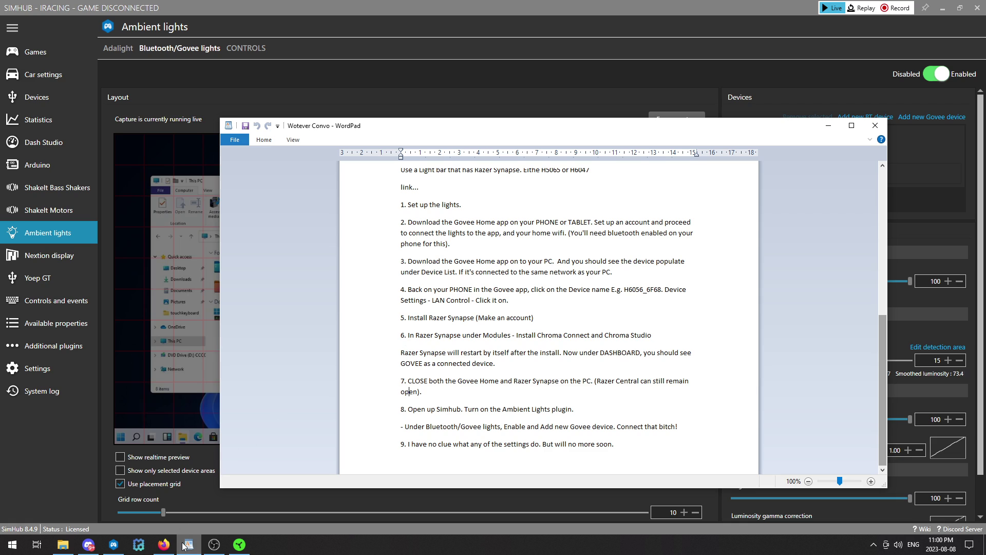